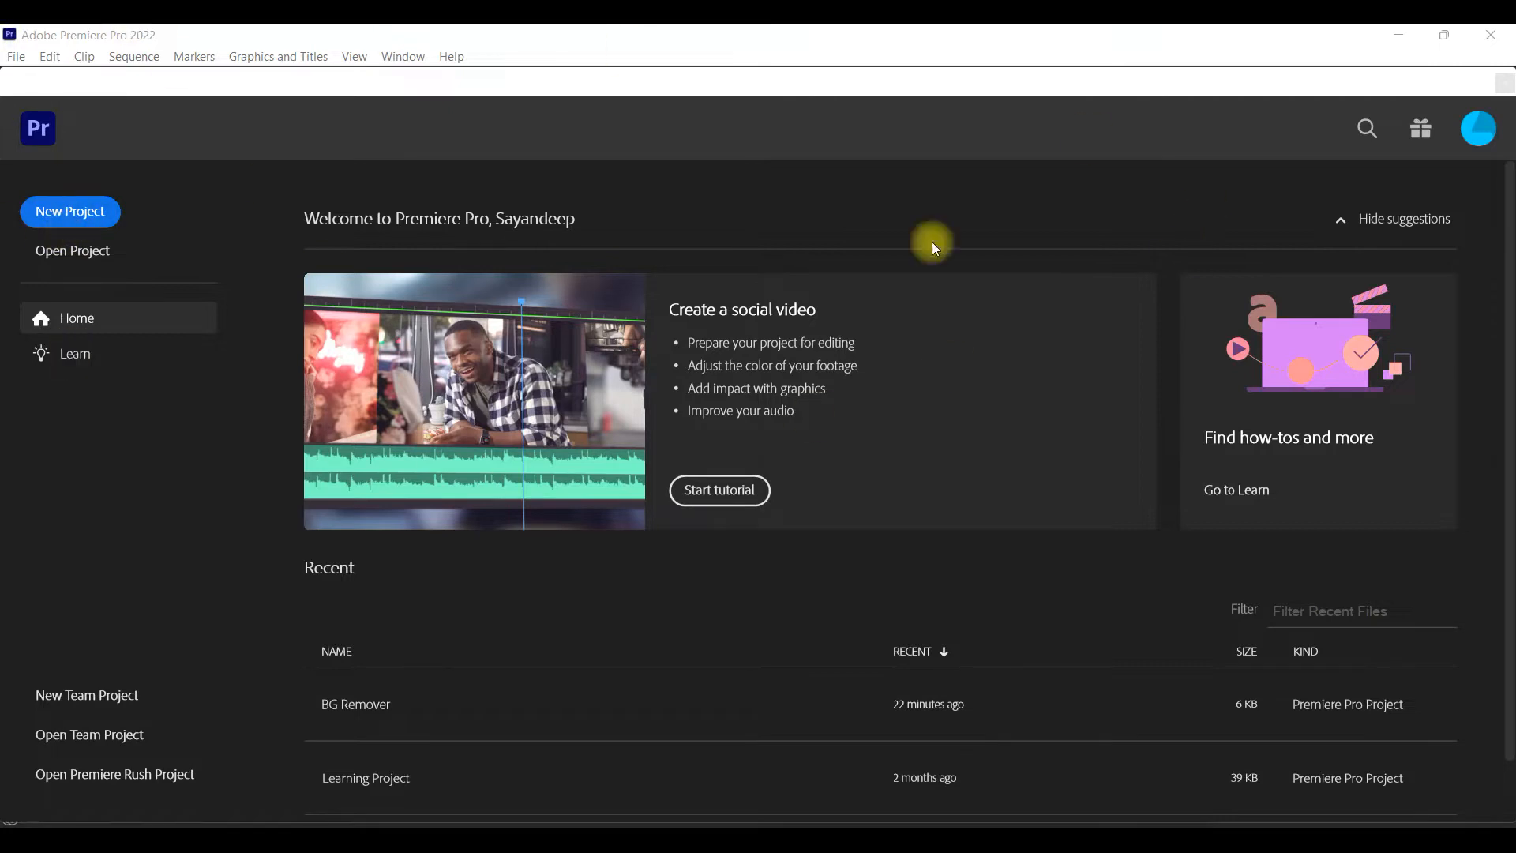
# Create a new project named BG Remover in the default location.
pyautogui.click(48, 209)
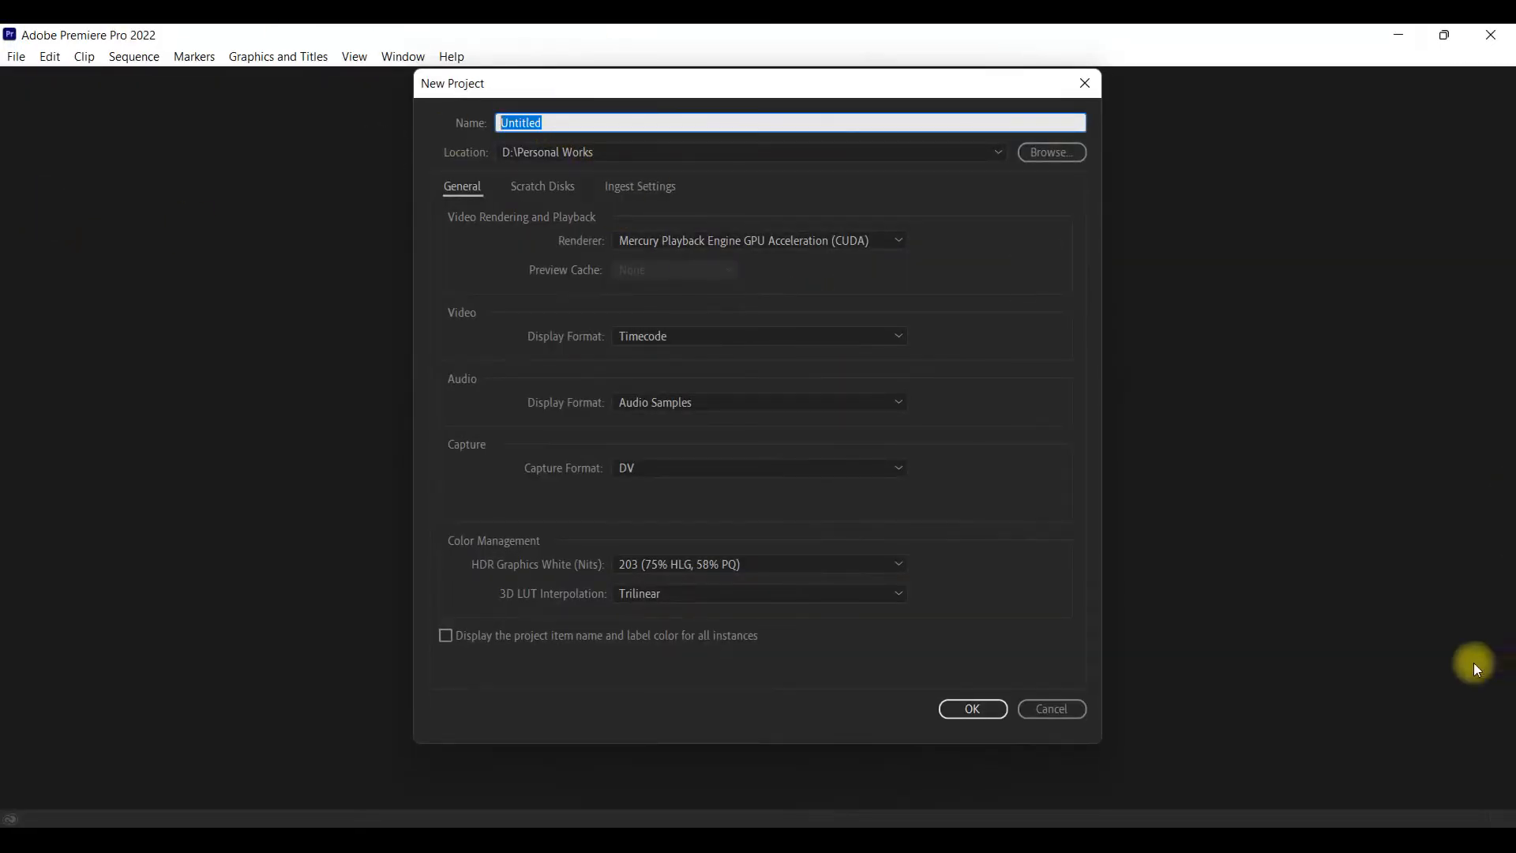
pyautogui.write('BG Remover')
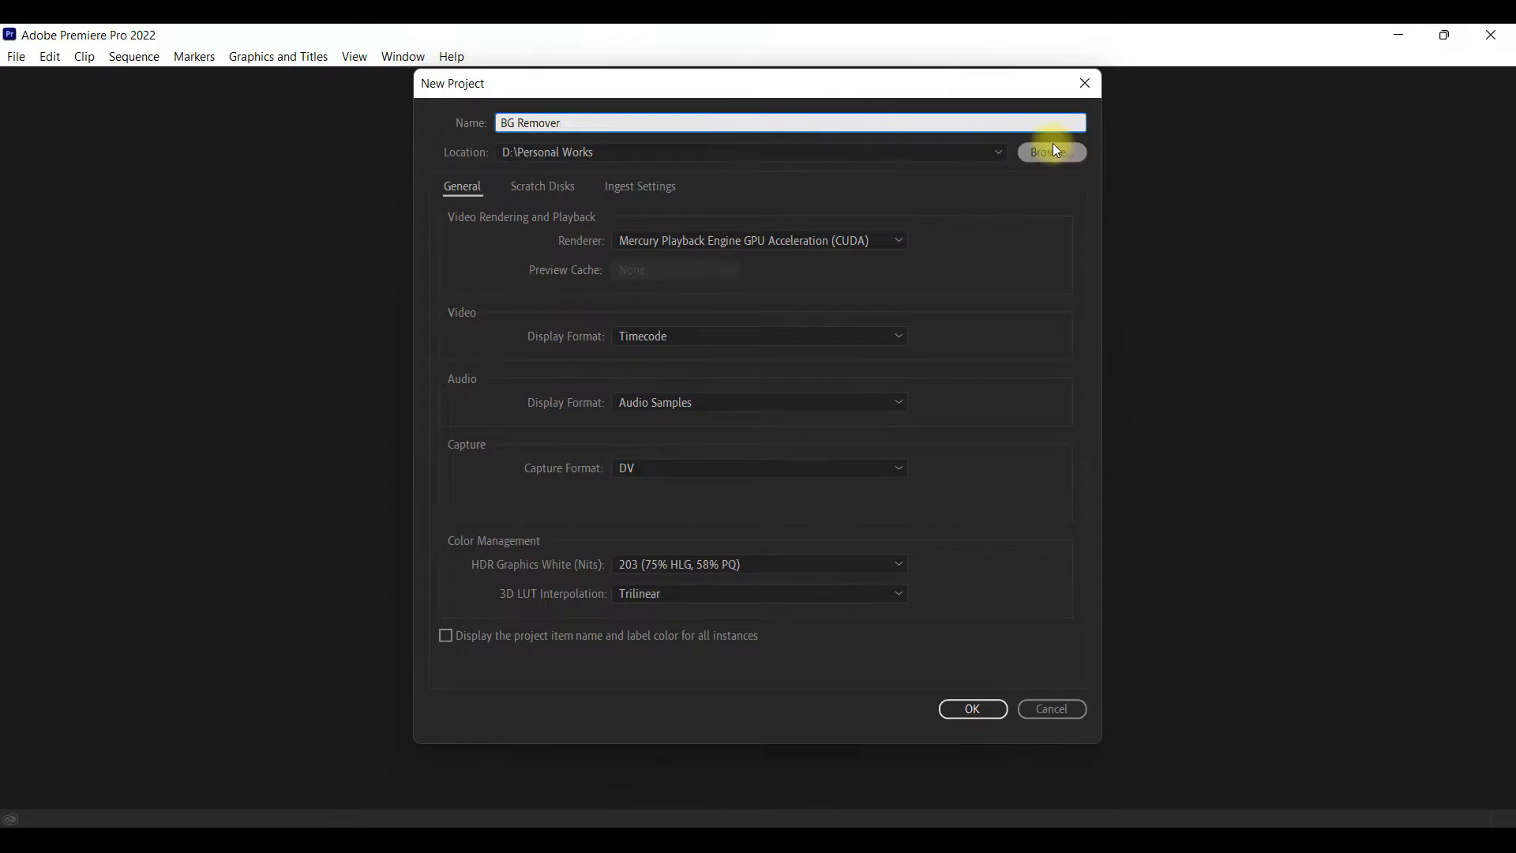
pyautogui.press('Return')
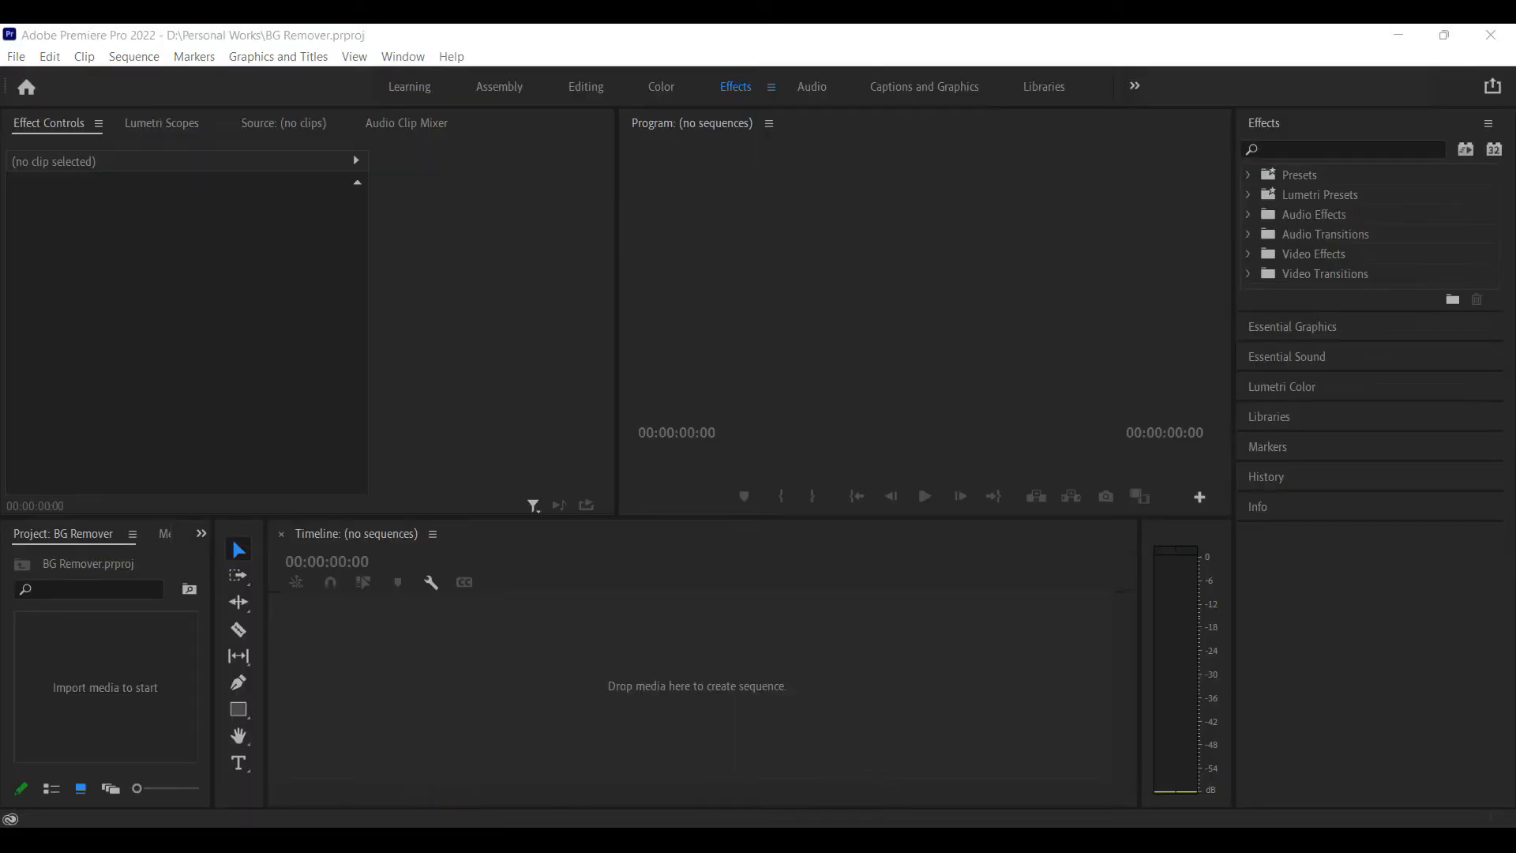
# Import 20211229_141129.mp4 and Stars - 37271.mp4 from the New Raw folder into the project.
pyautogui.hotkey('alt', 'Tab')
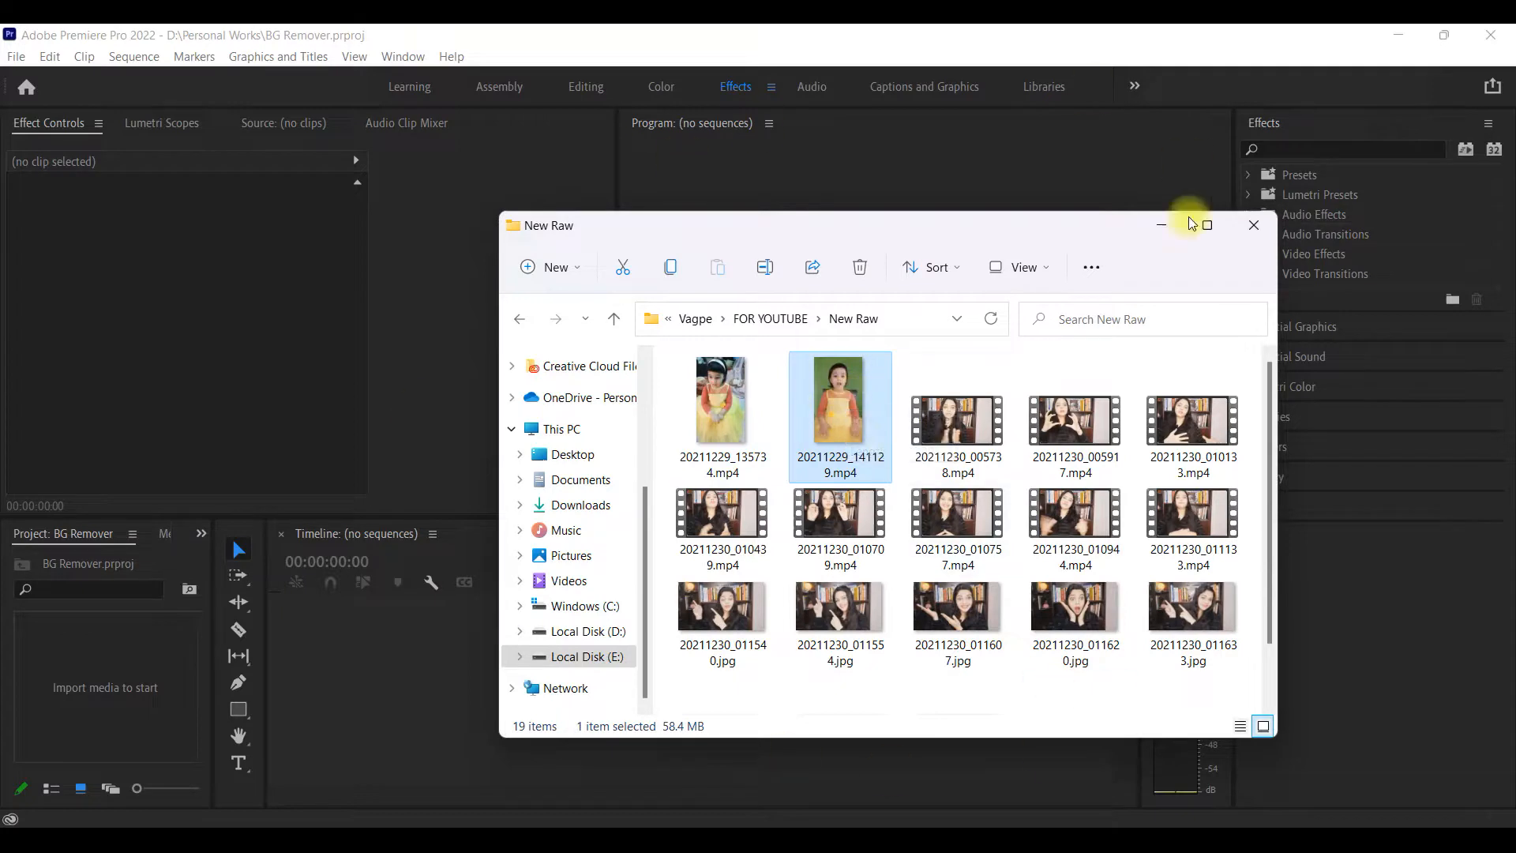
pyautogui.moveTo(837, 422); pyautogui.dragTo(66, 712)
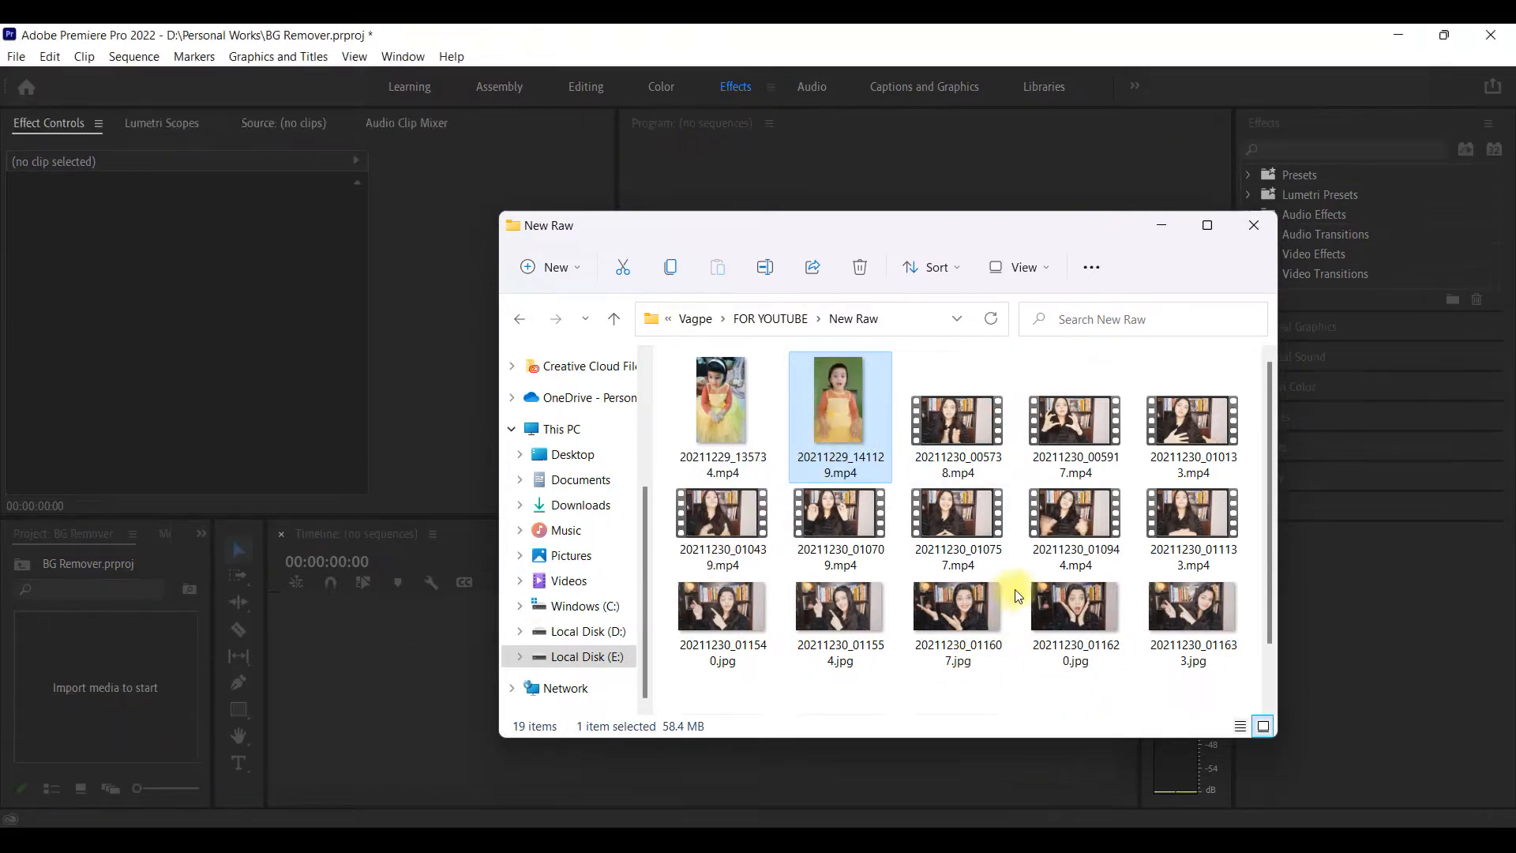
pyautogui.scroll(-1, 1092, 677)
pyautogui.click(1093, 658)
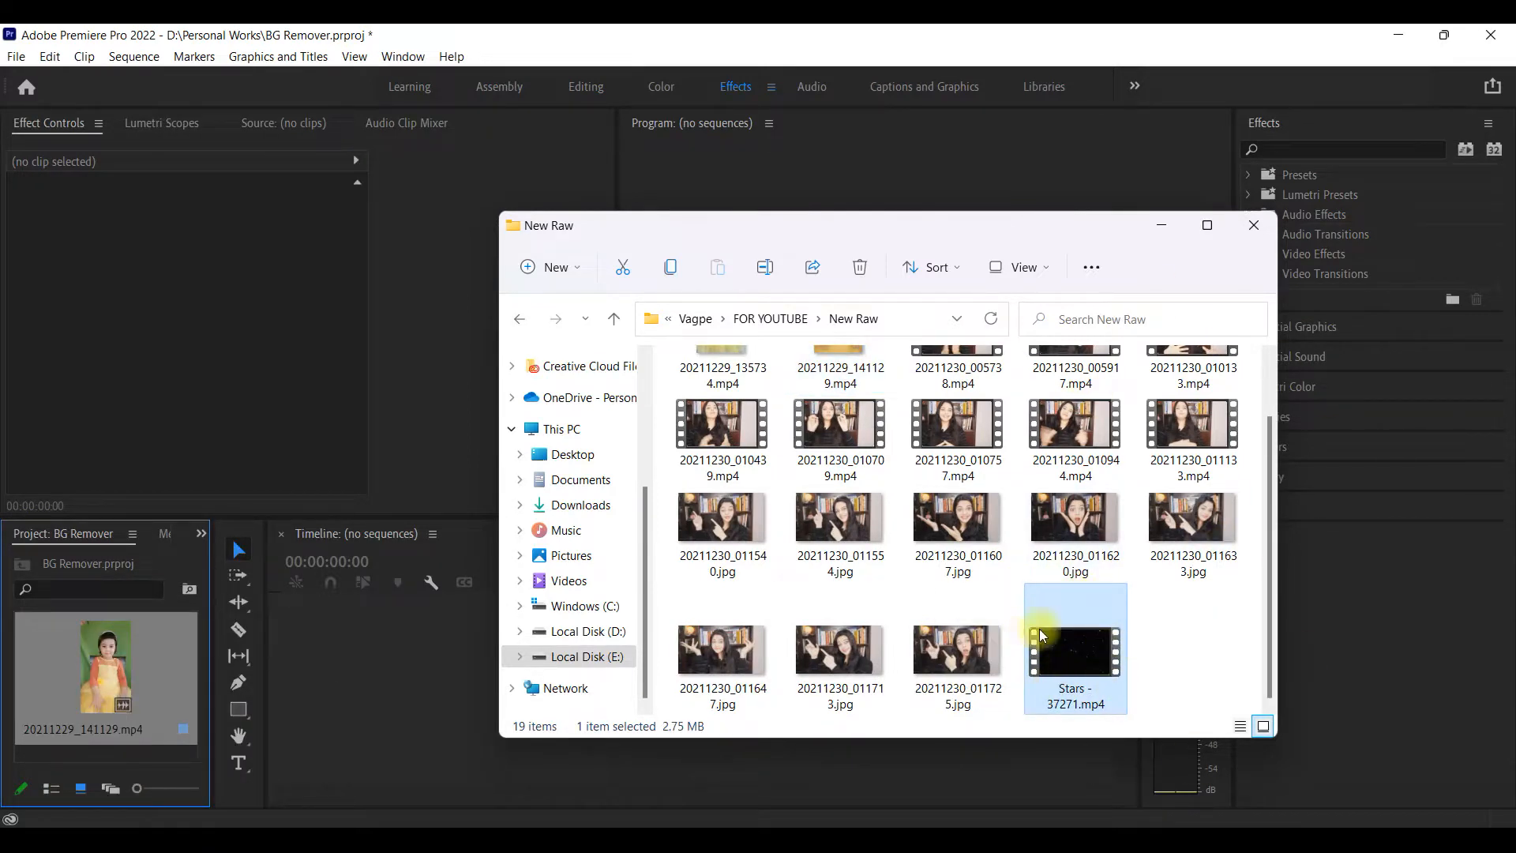
pyautogui.scroll(1, 837, 537)
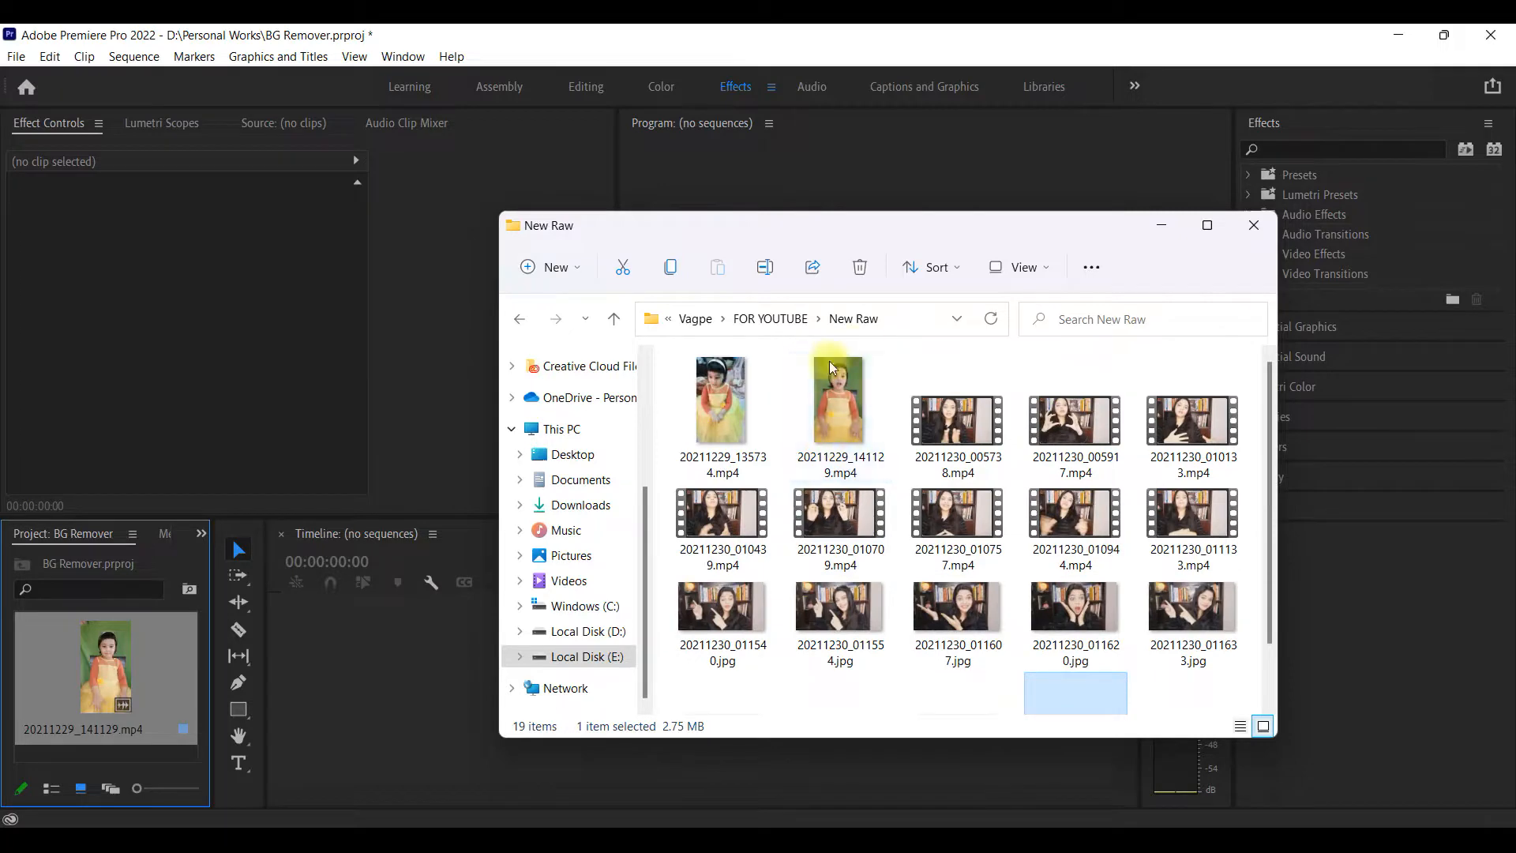
pyautogui.click(1161, 225)
# Create a sequence from 20211229_141129.mp4 and show the effect controls of its timeline clip.
pyautogui.moveTo(66, 677); pyautogui.dragTo(329, 667)
pyautogui.click(627, 664)
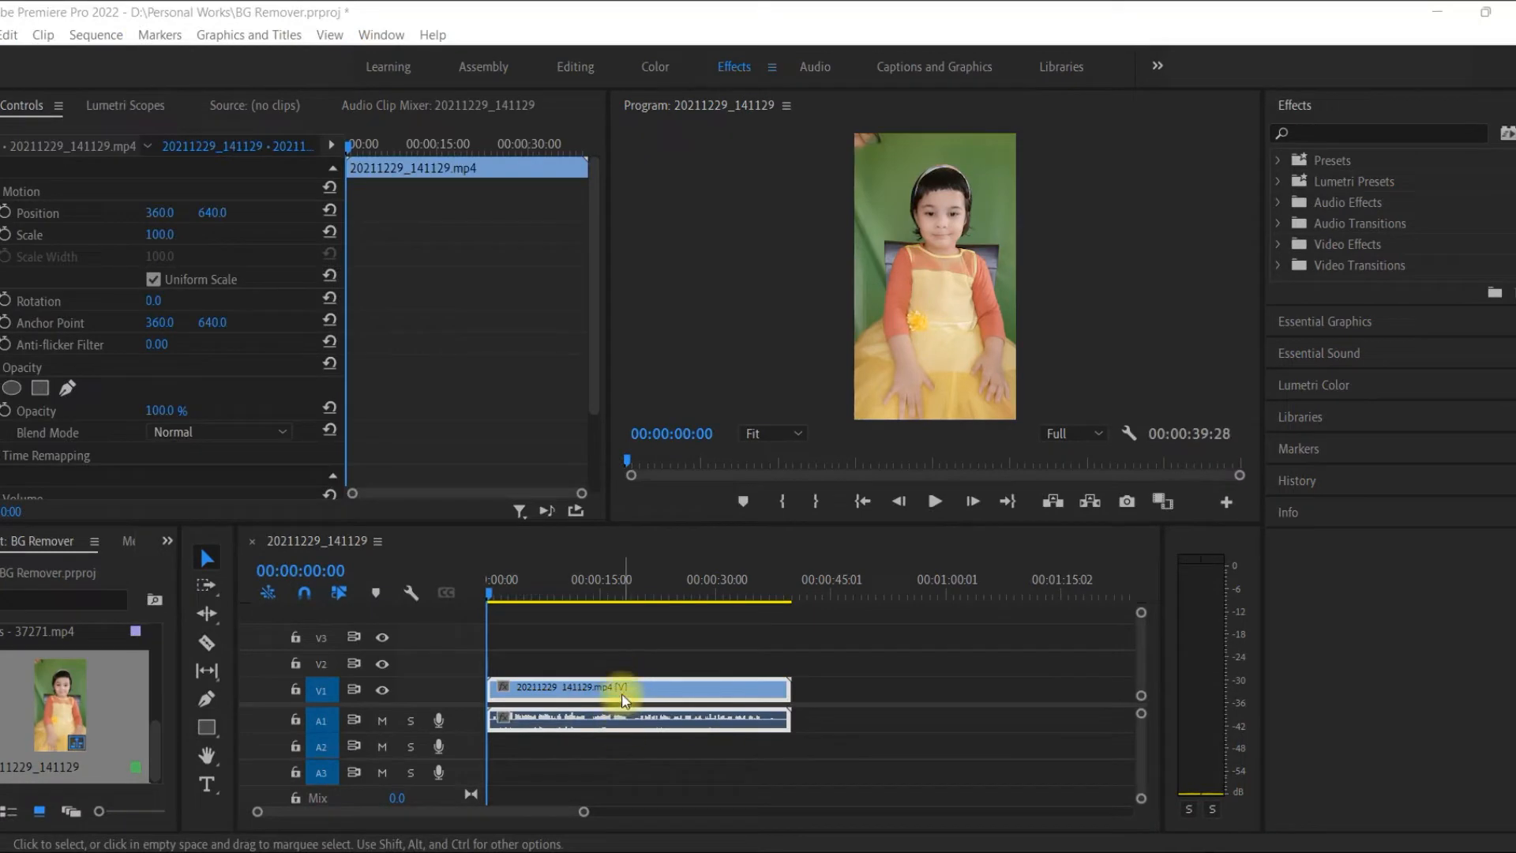
pyautogui.click(626, 701)
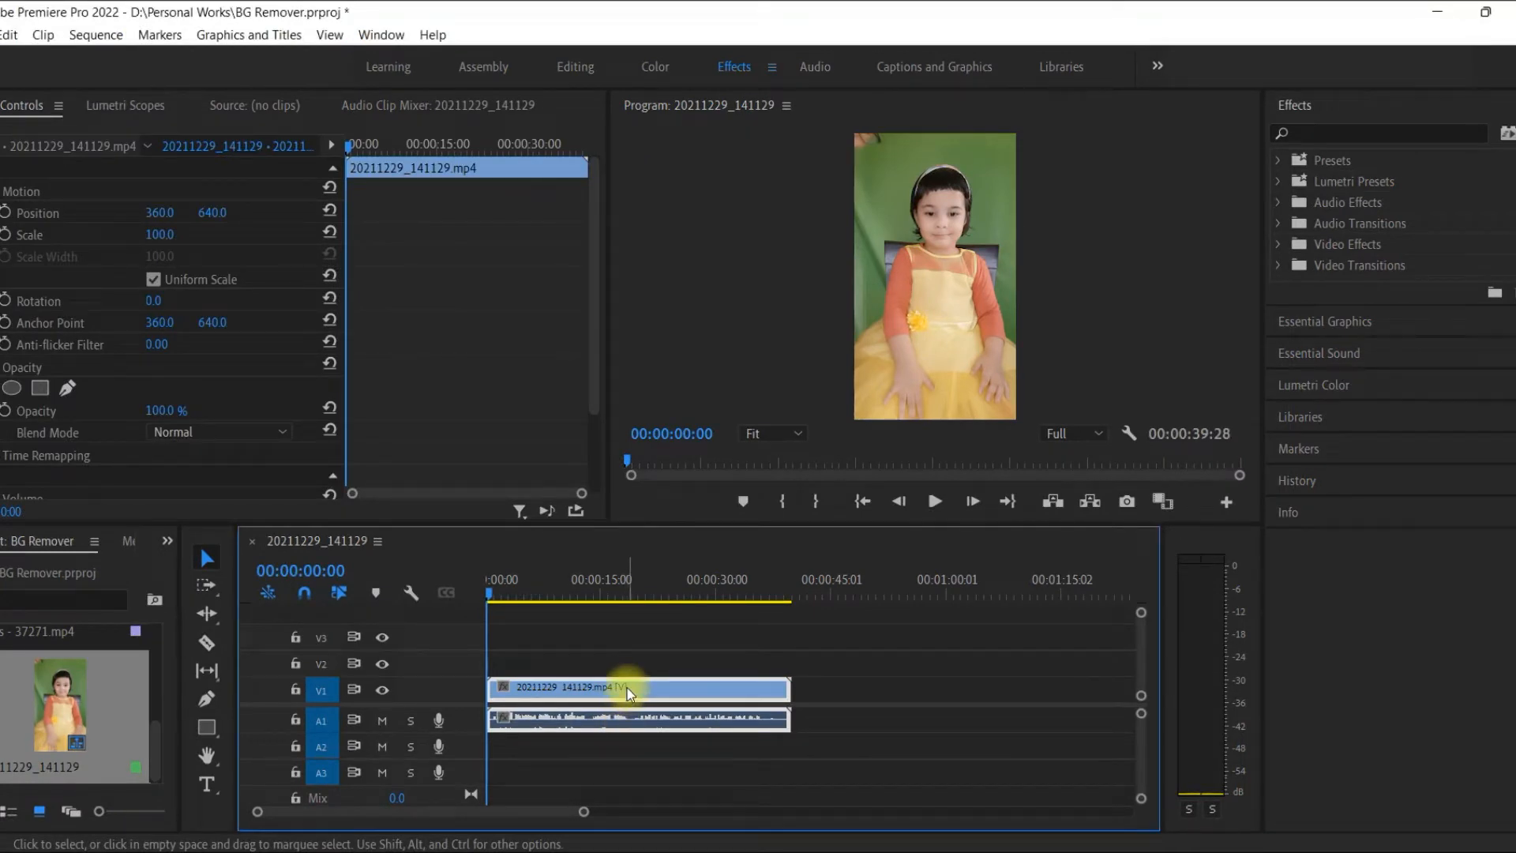
pyautogui.click(1469, 835)
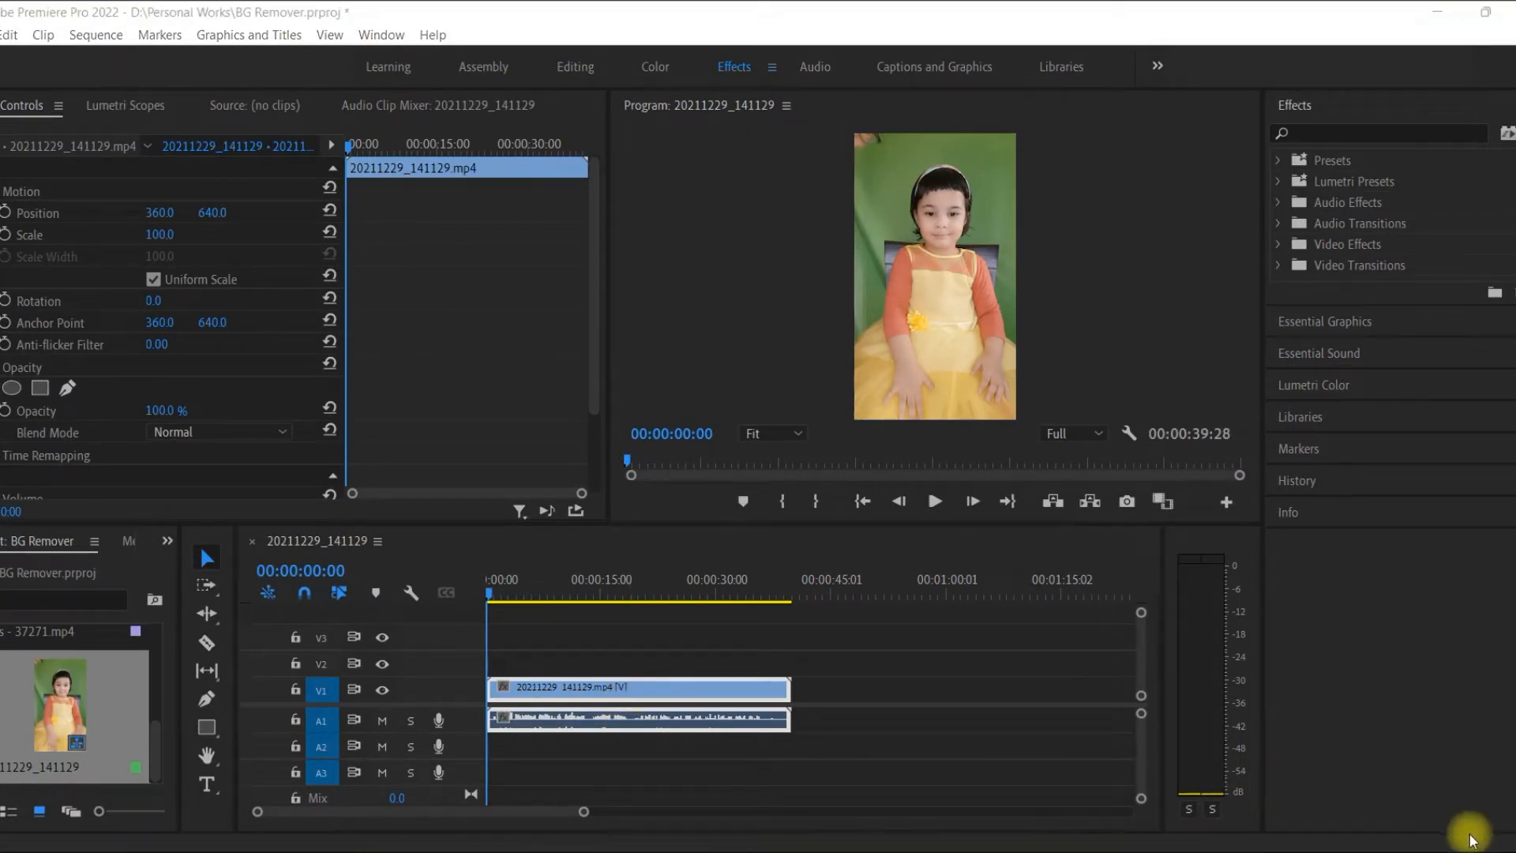
pyautogui.click(732, 707)
pyautogui.doubleClick(725, 695)
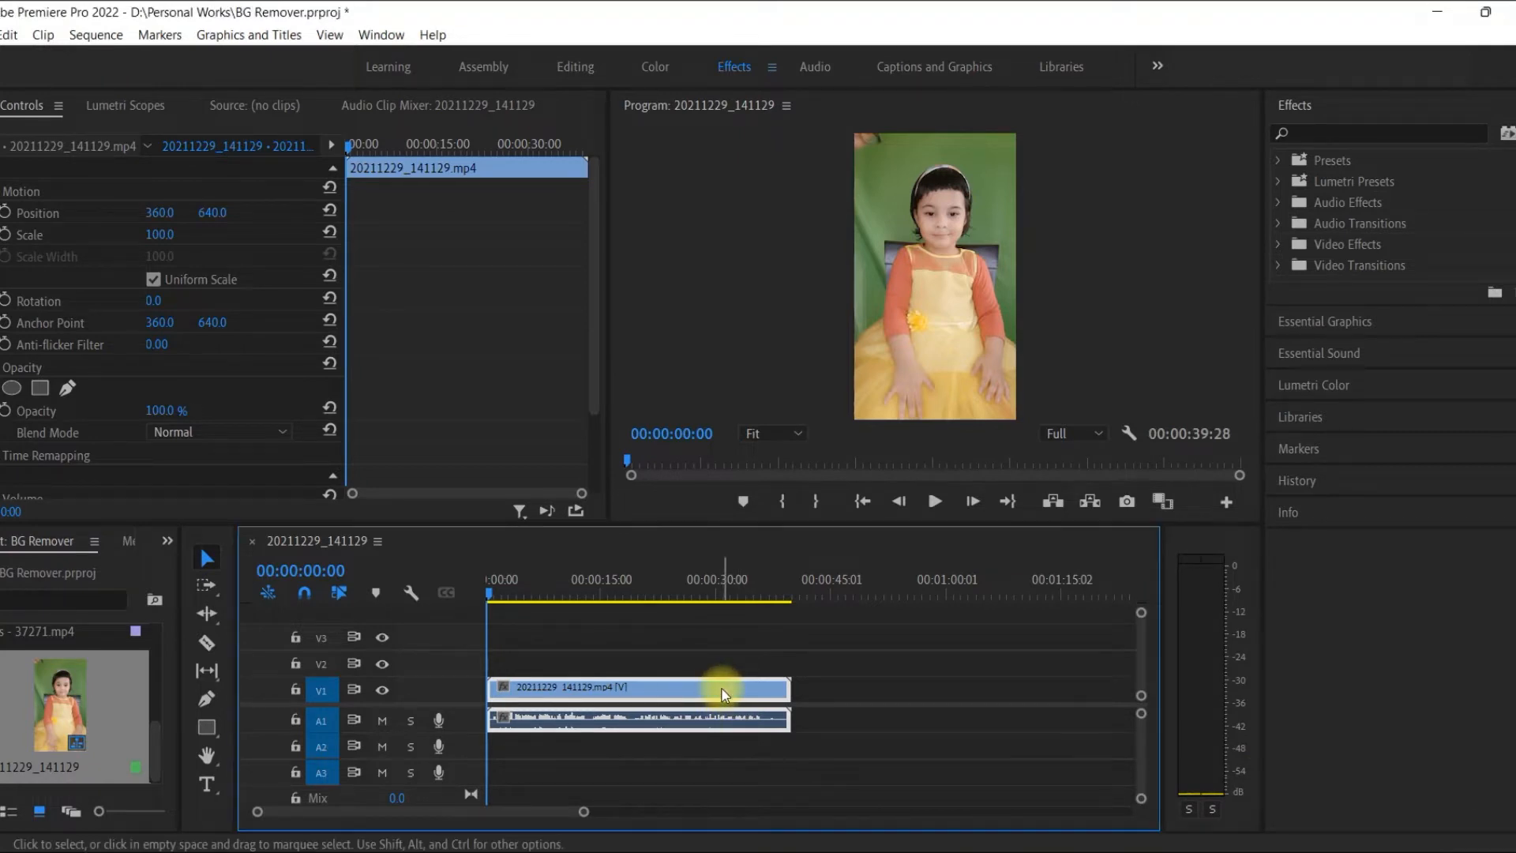
pyautogui.click(724, 695)
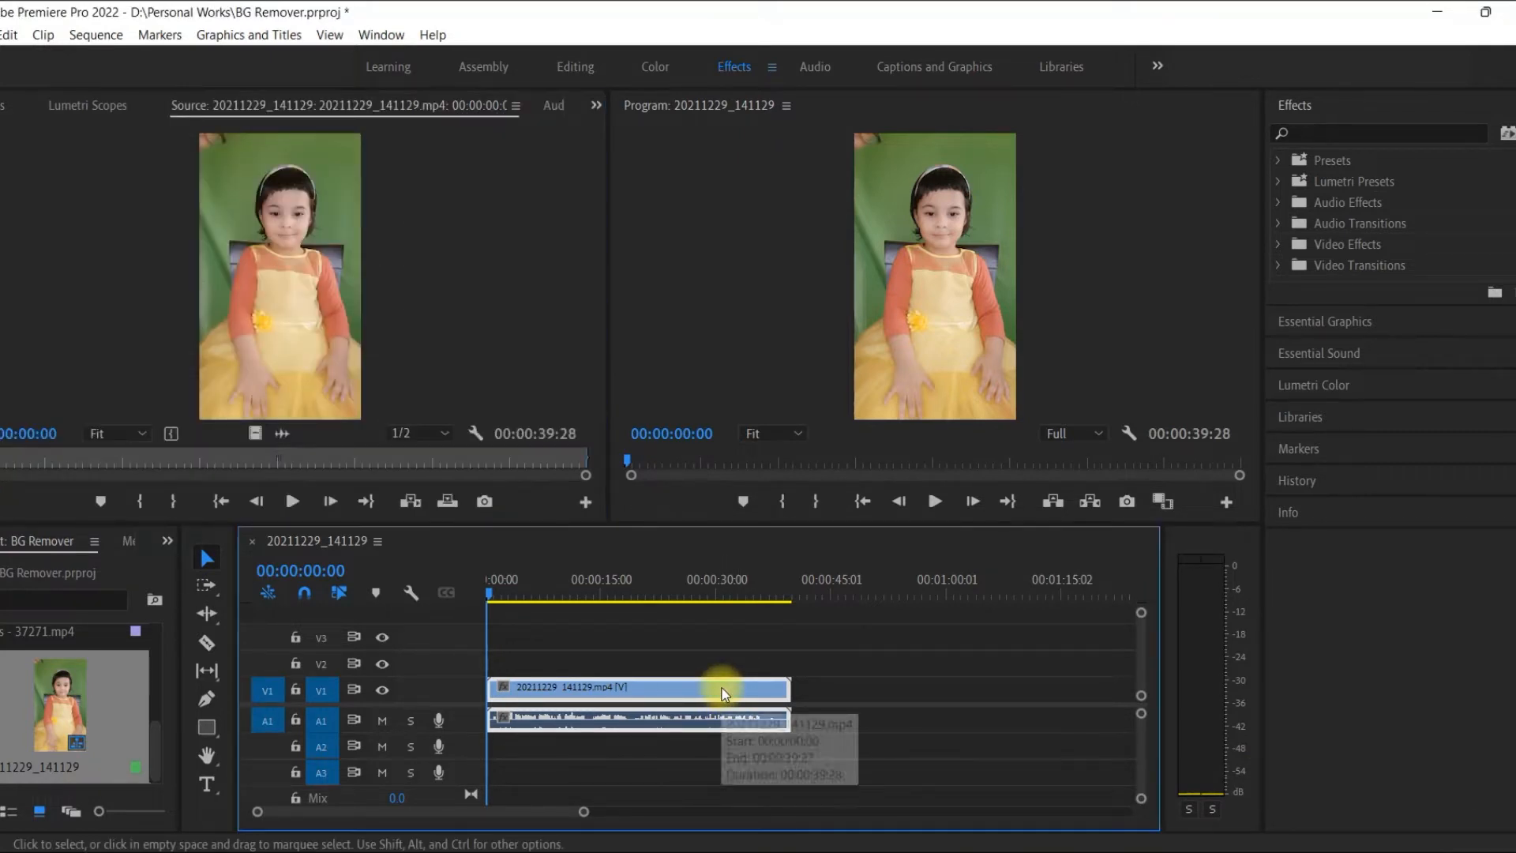
pyautogui.click(22, 111)
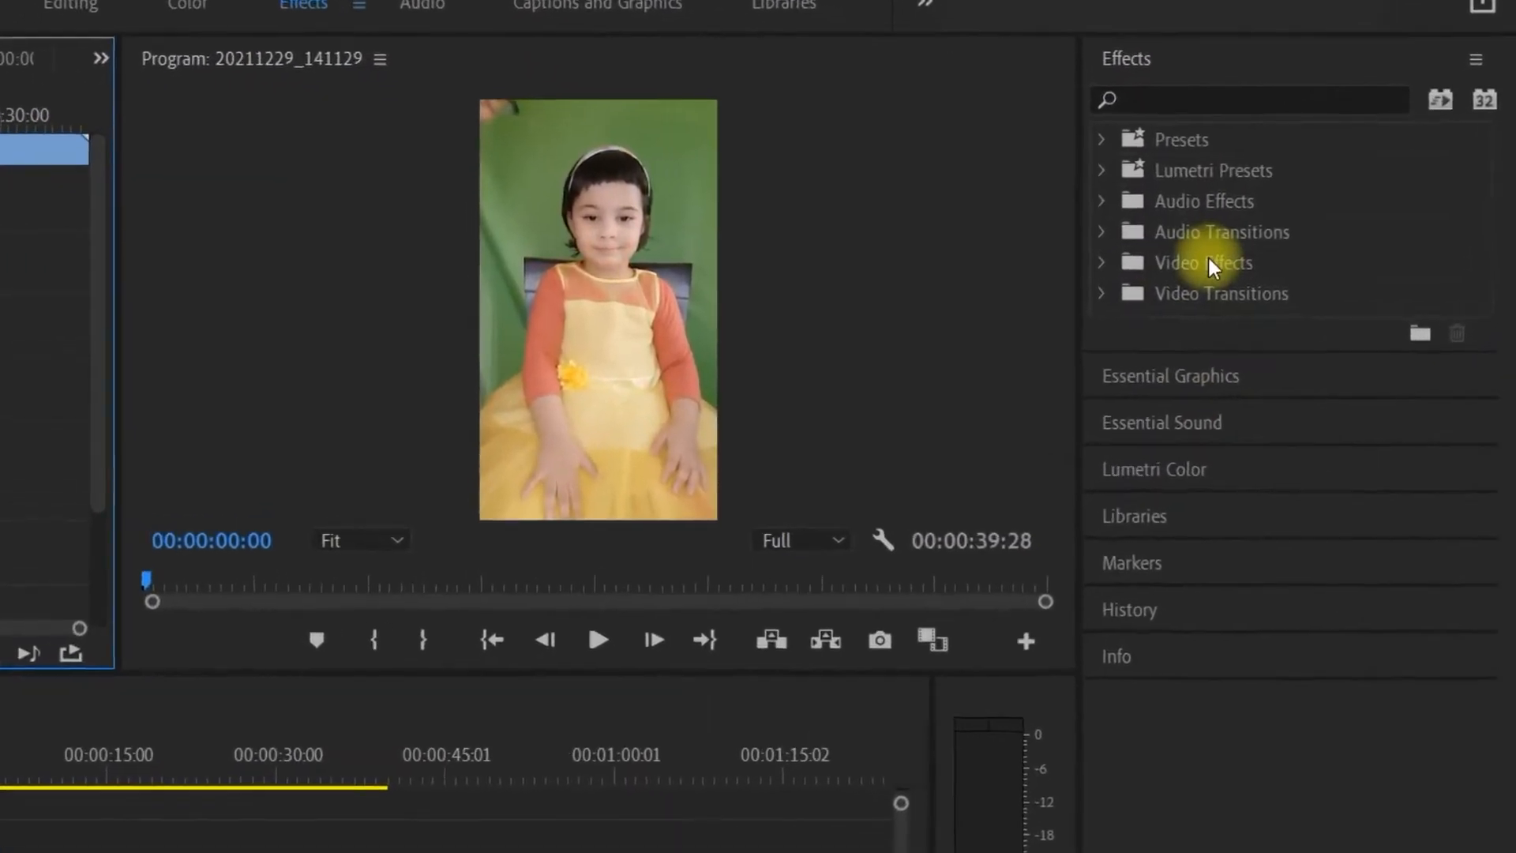
# Apply the Ultra Key effect from the Keying video effects to the green-screen clip on V1.
pyautogui.click(1204, 263)
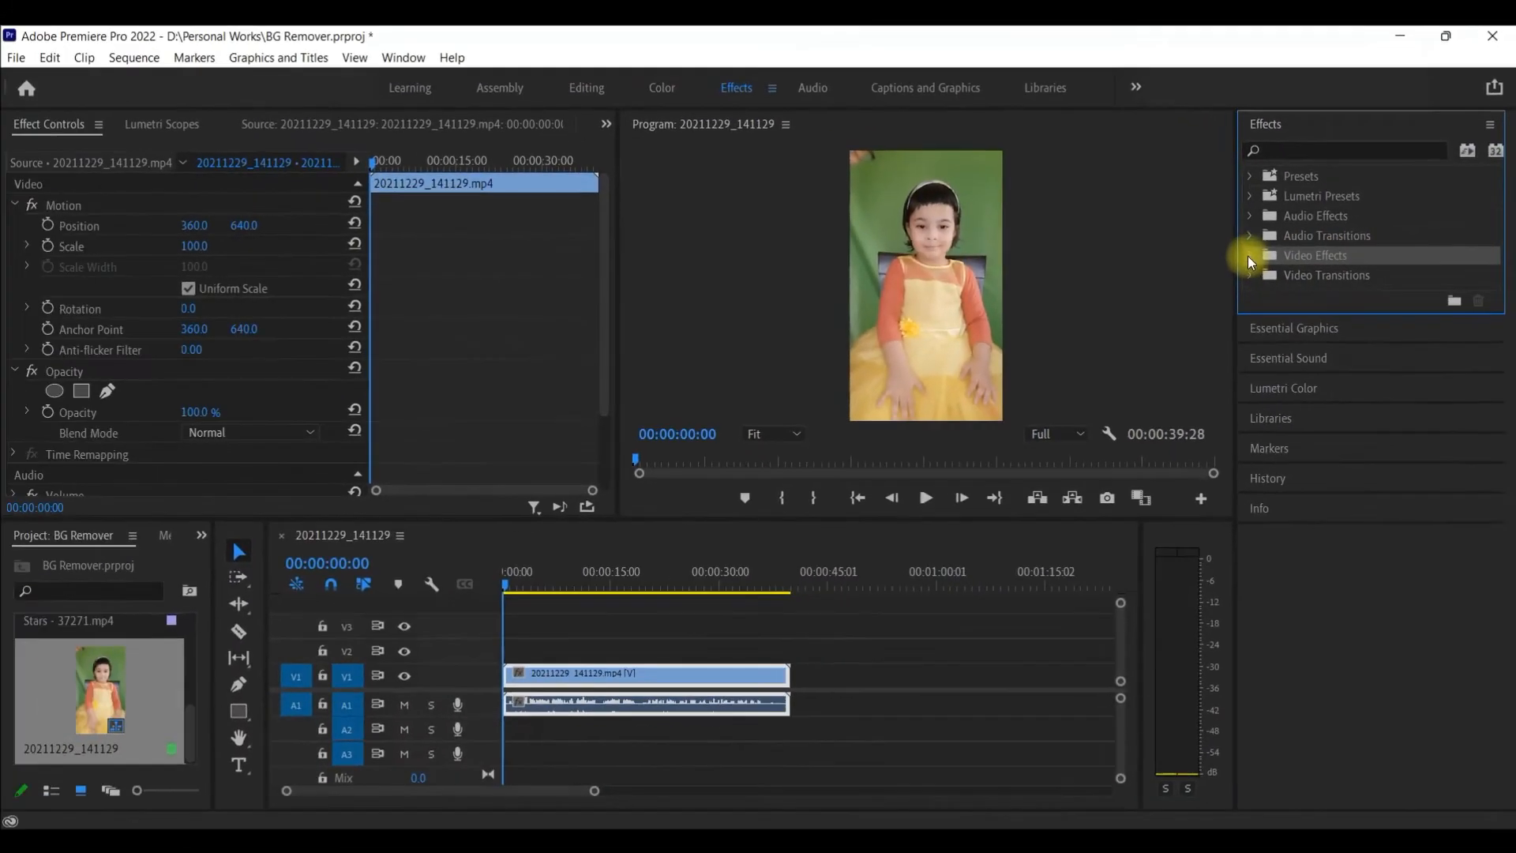
pyautogui.click(1074, 263)
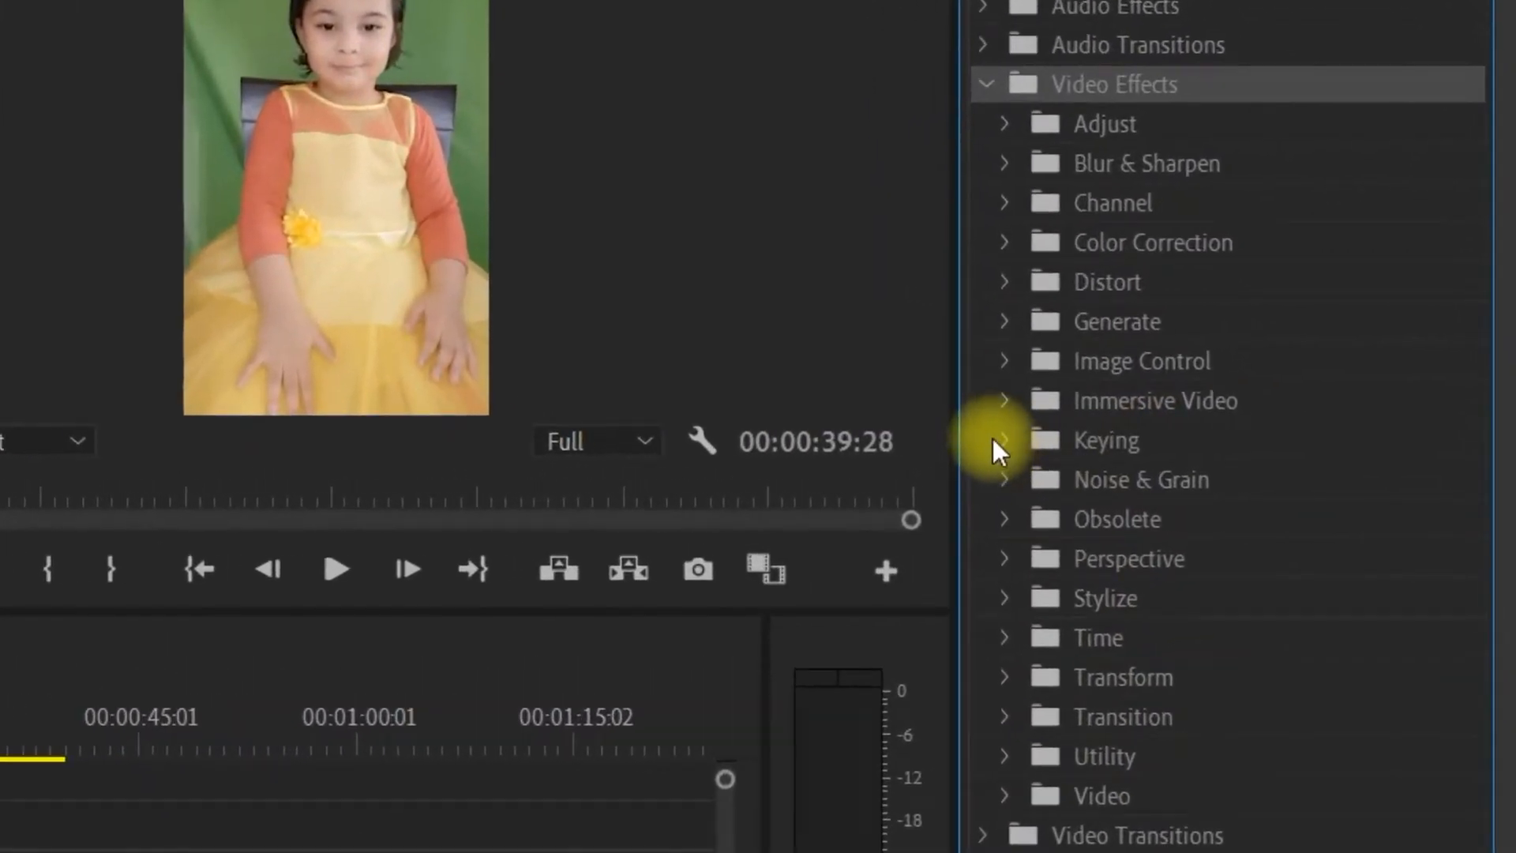
pyautogui.click(1076, 440)
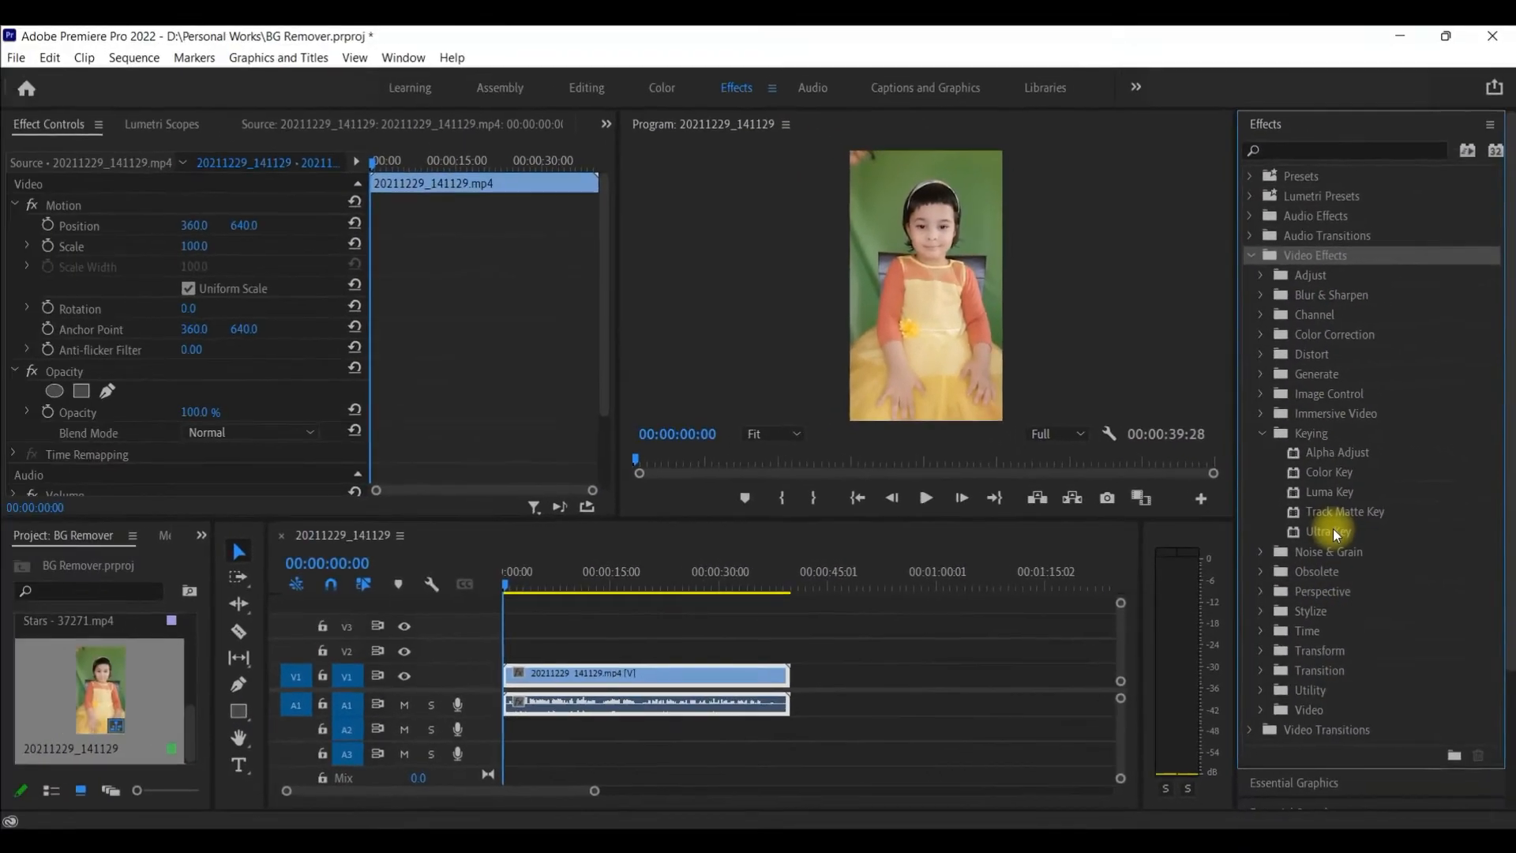
pyautogui.moveTo(1332, 533); pyautogui.dragTo(727, 675)
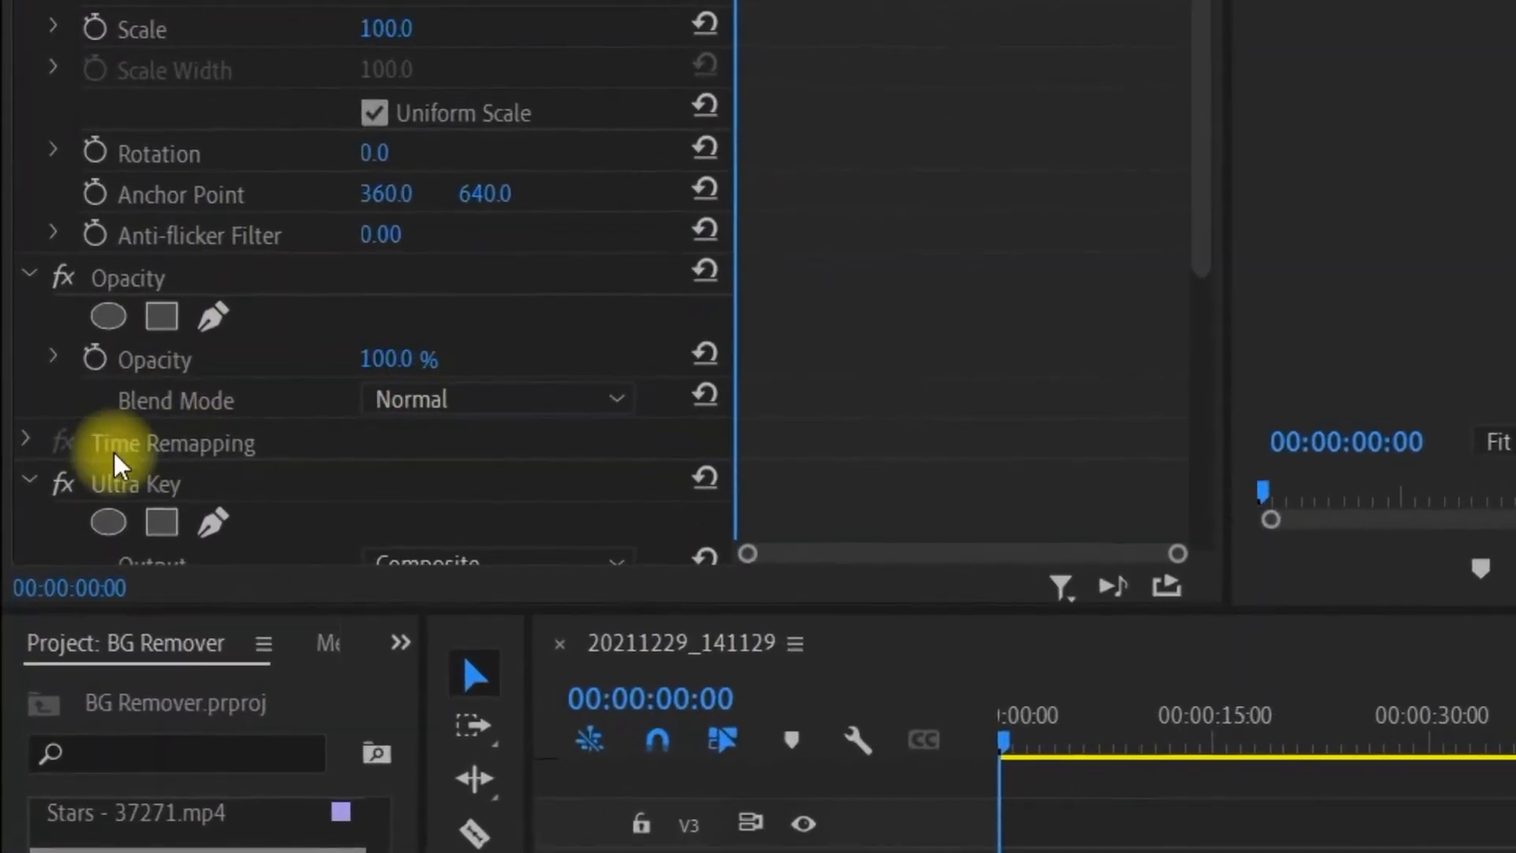
# Sample the green backdrop above the girl's head as the Ultra Key key color.
pyautogui.scroll(-1, 135, 476)
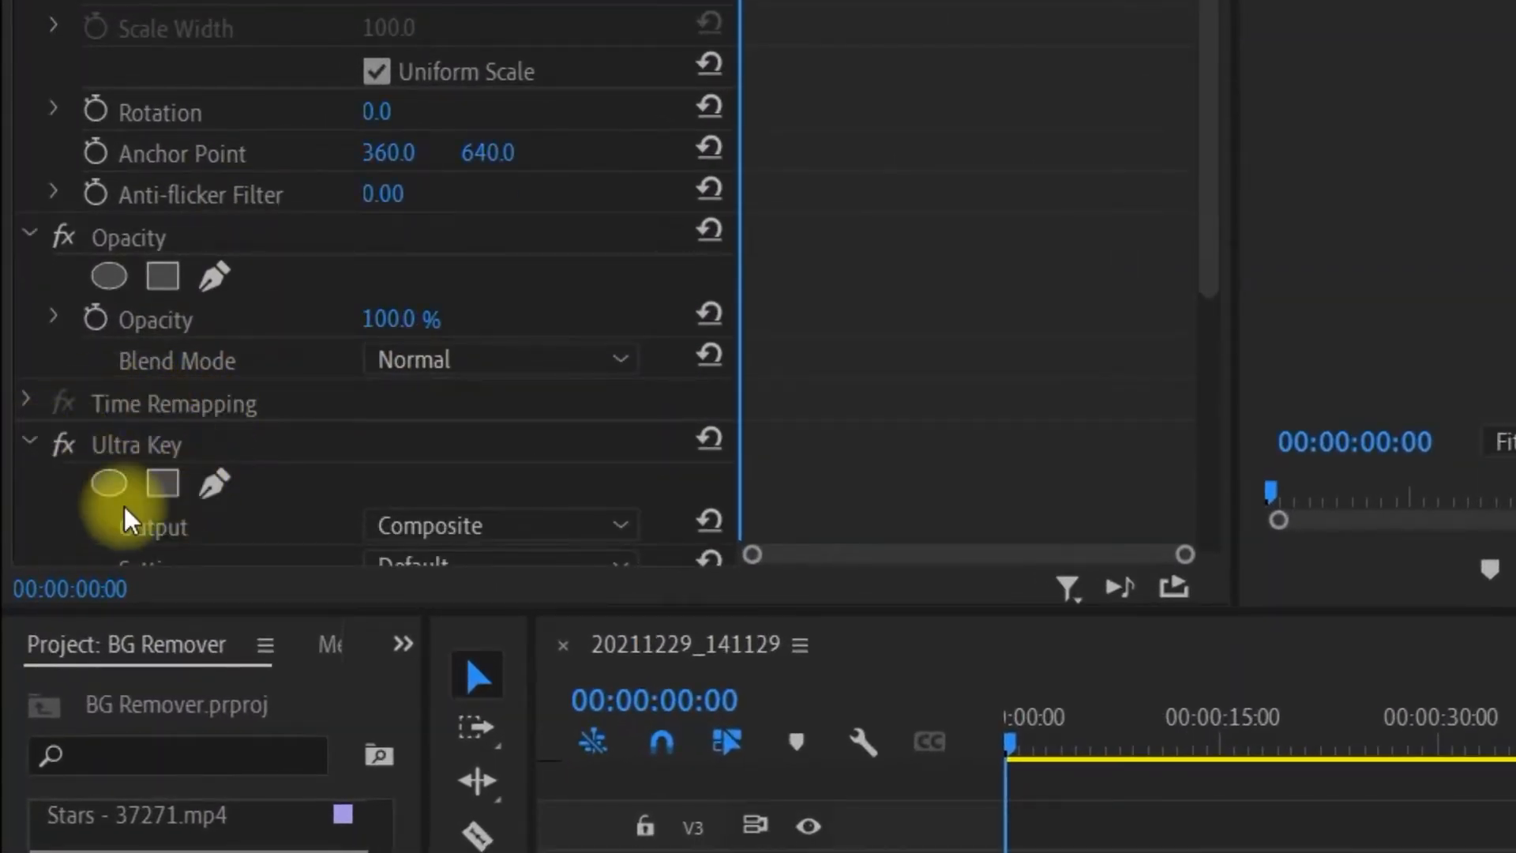
pyautogui.scroll(-1, 237, 477)
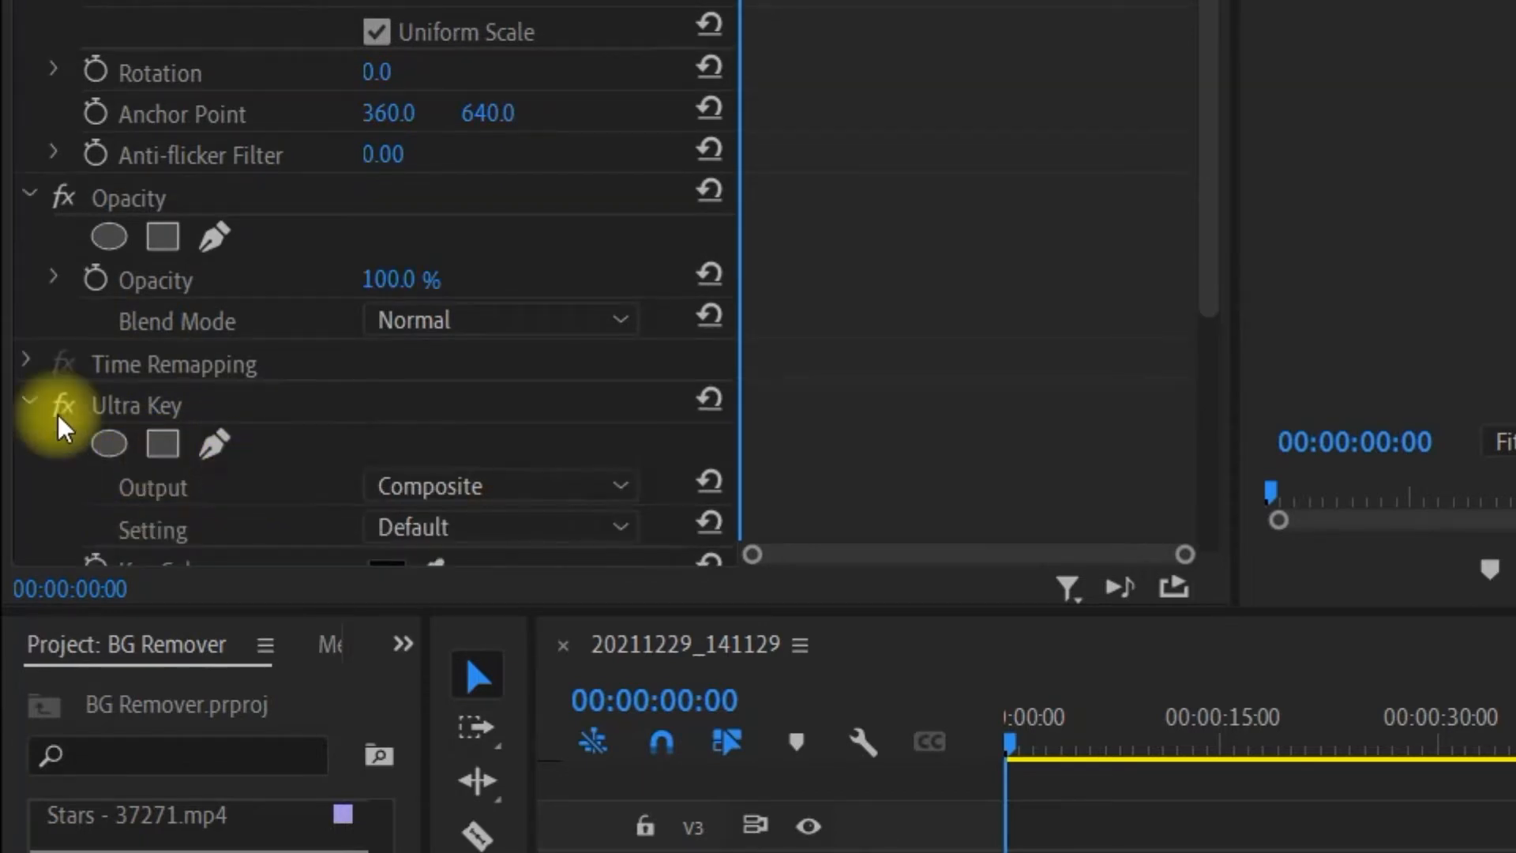
pyautogui.scroll(-1, 138, 407)
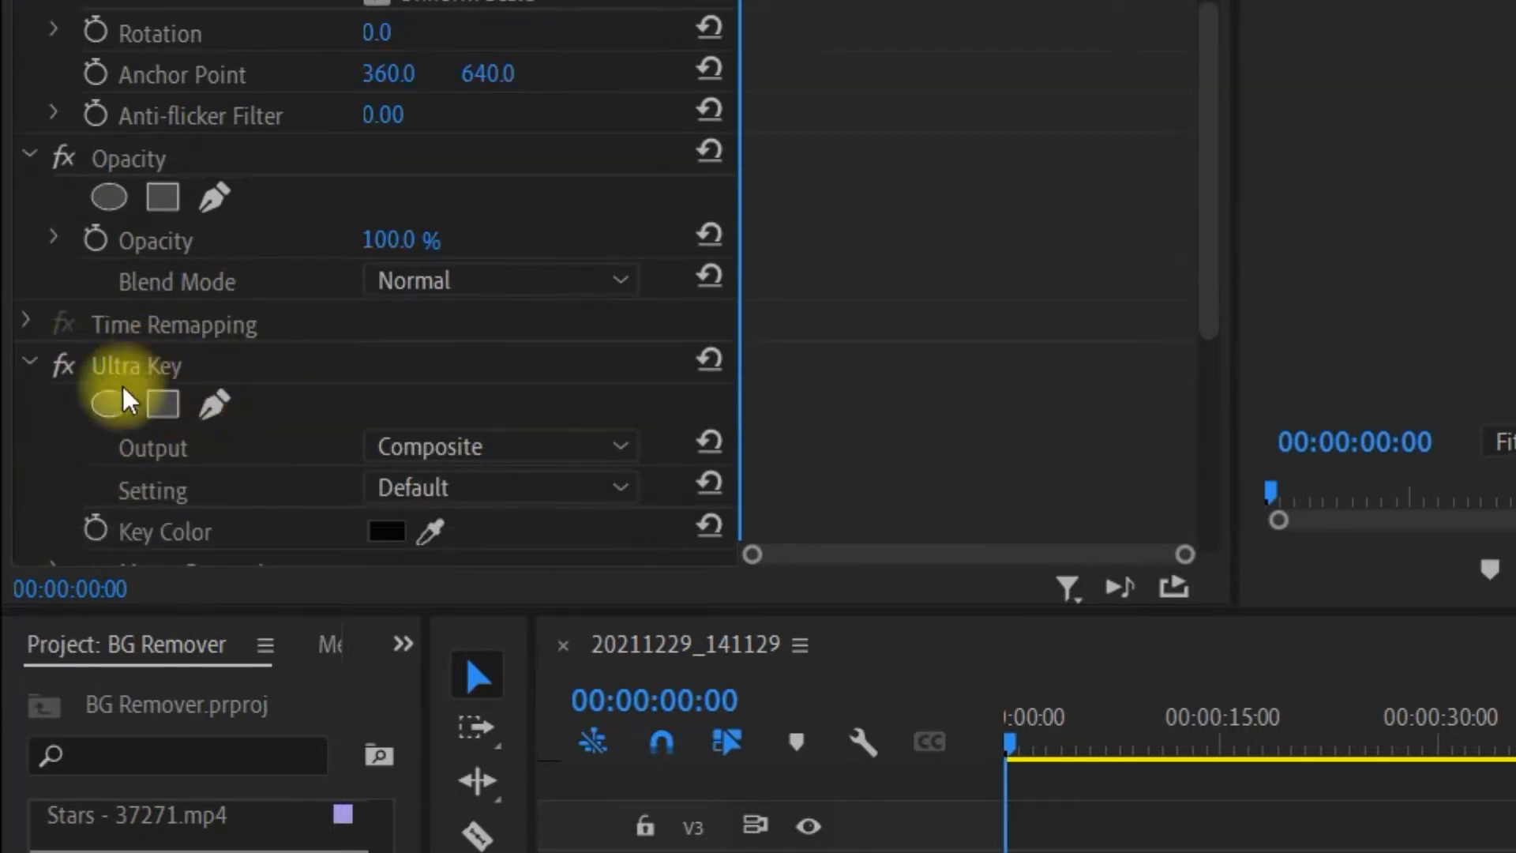
pyautogui.click(431, 531)
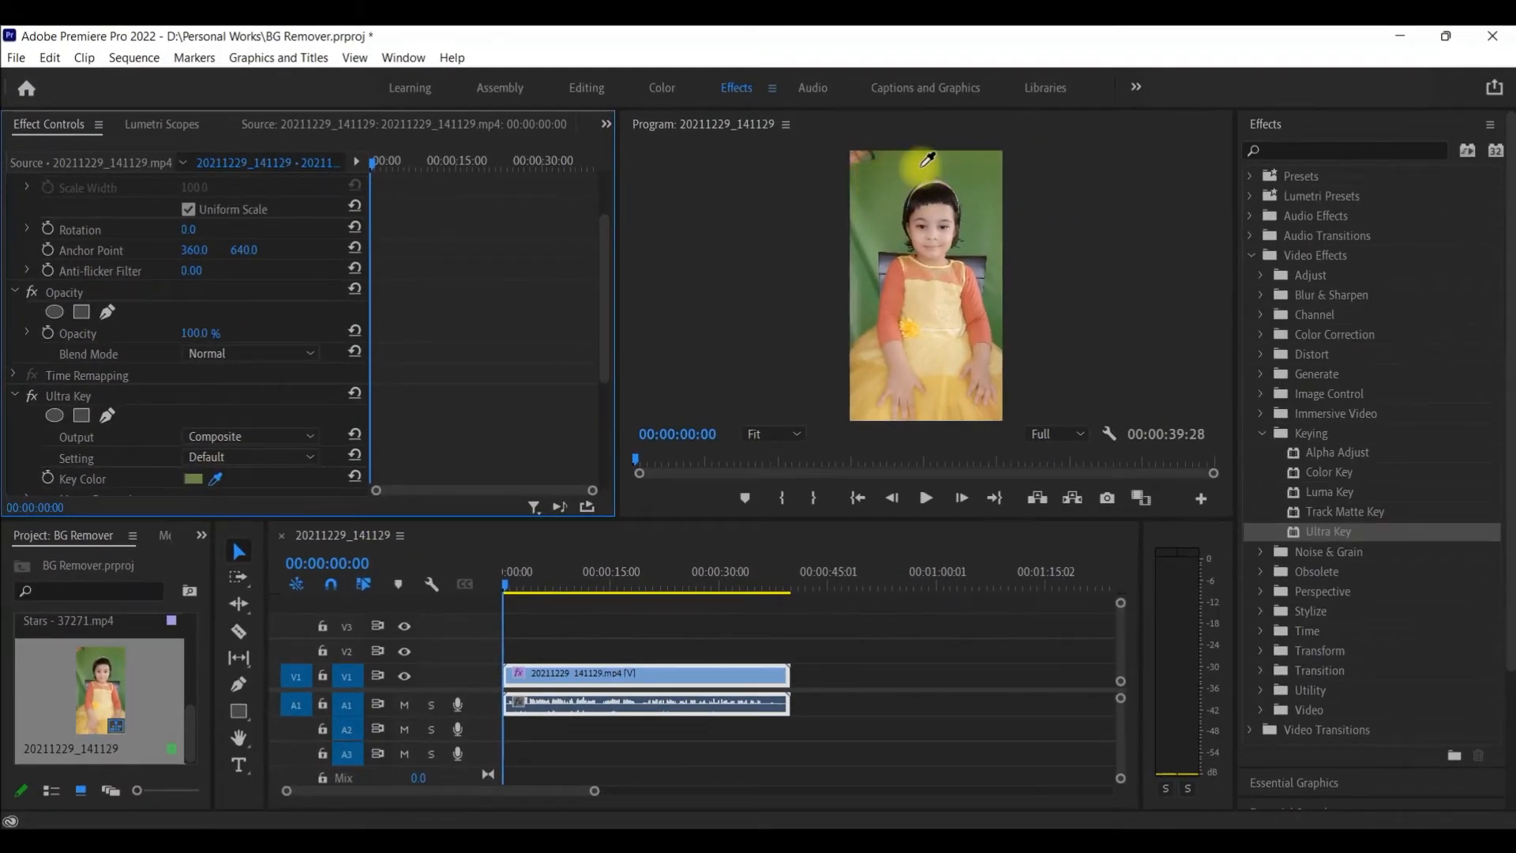
pyautogui.click(911, 169)
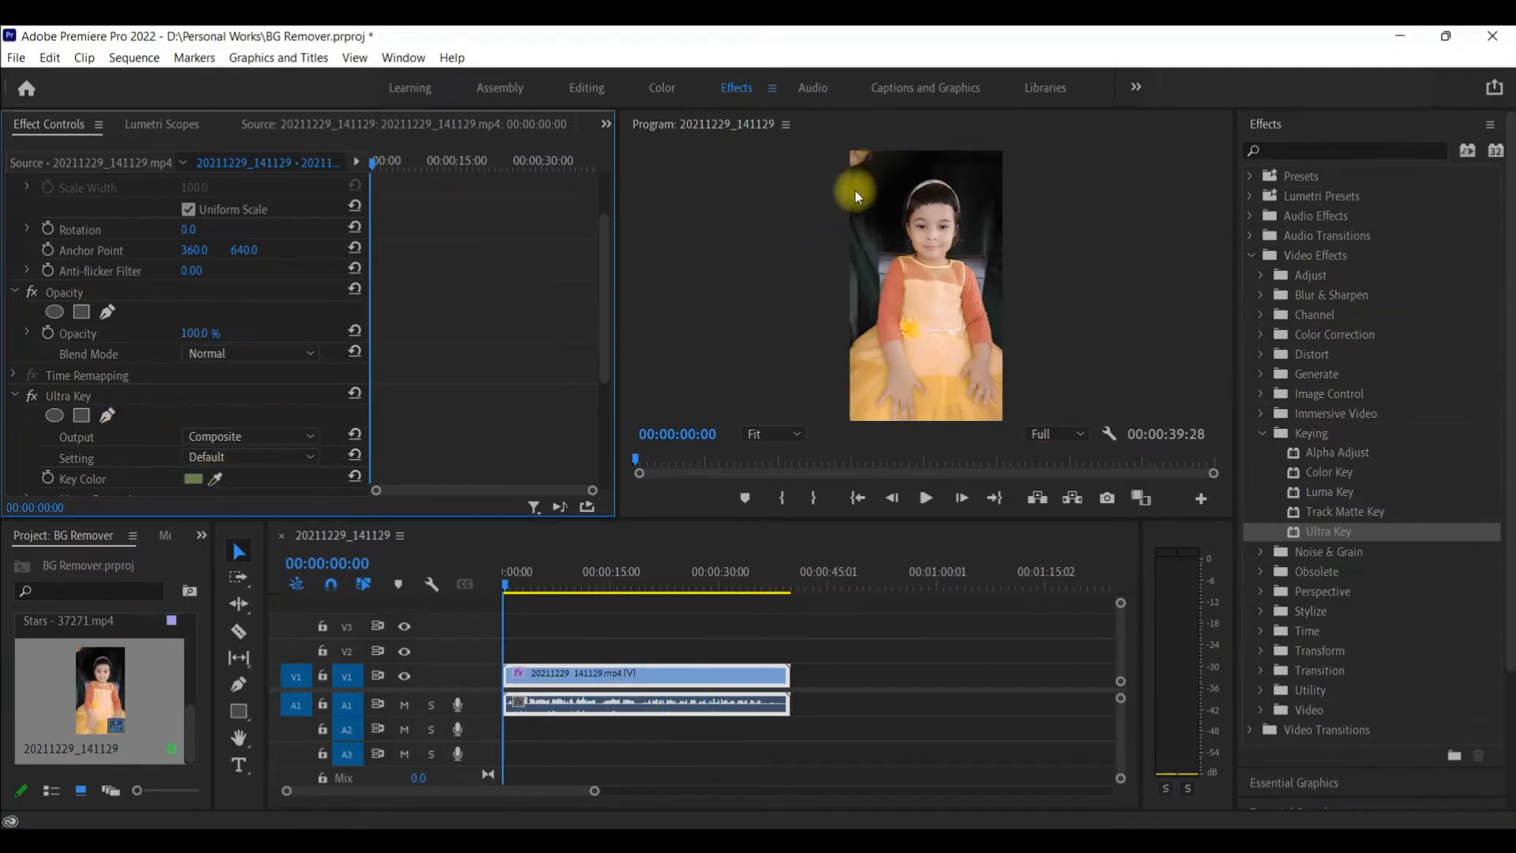
# Try Ultra Key's Relaxed setting and settle on Aggressive, with the Matte Generation parameters expanded.
pyautogui.scroll(-1, 258, 450)
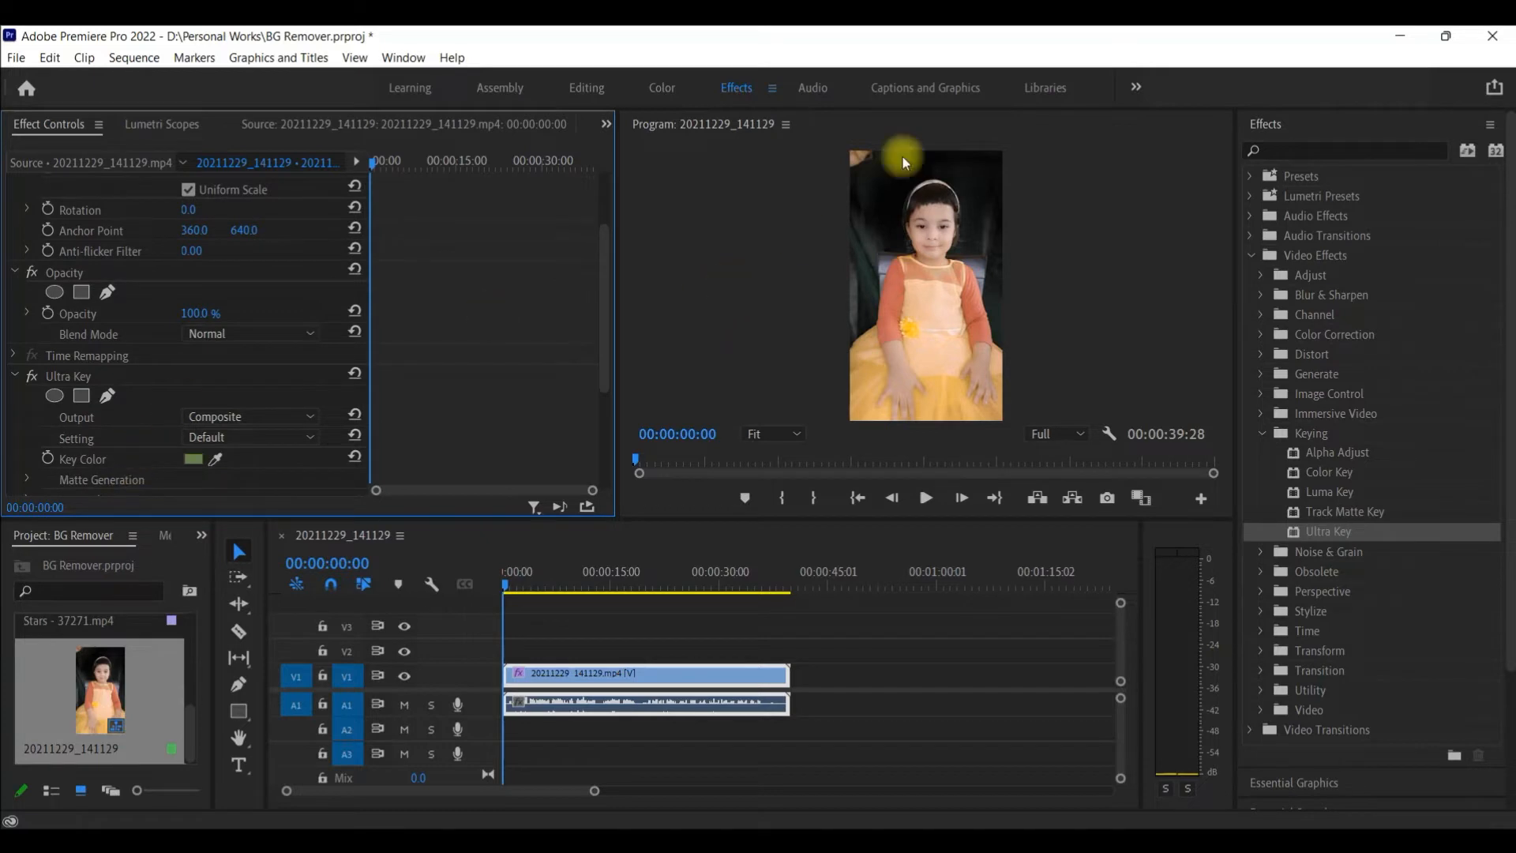
pyautogui.click(283, 438)
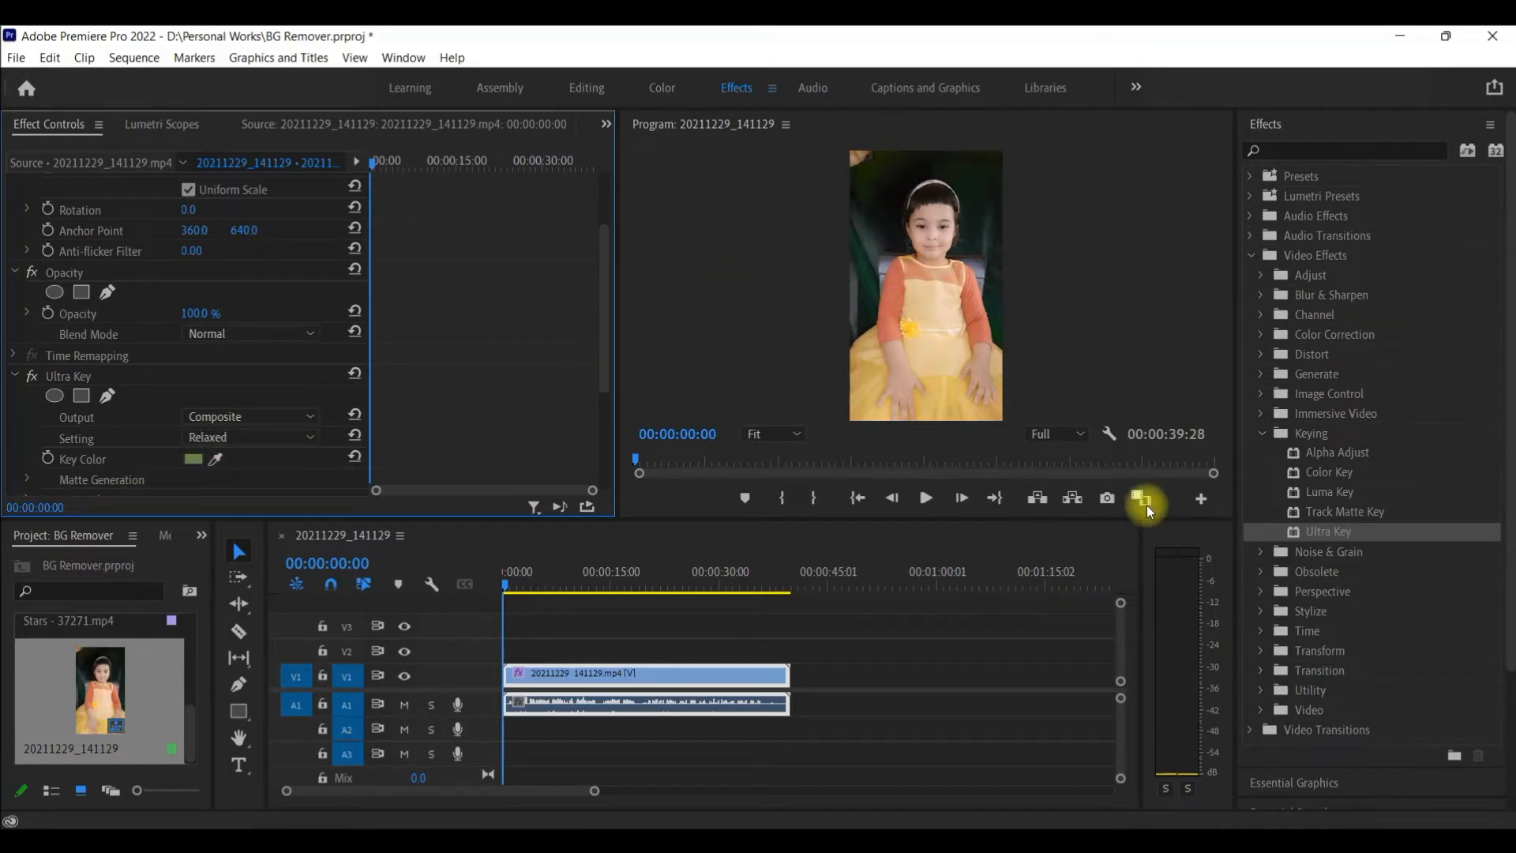
pyautogui.scroll(-1, 189, 449)
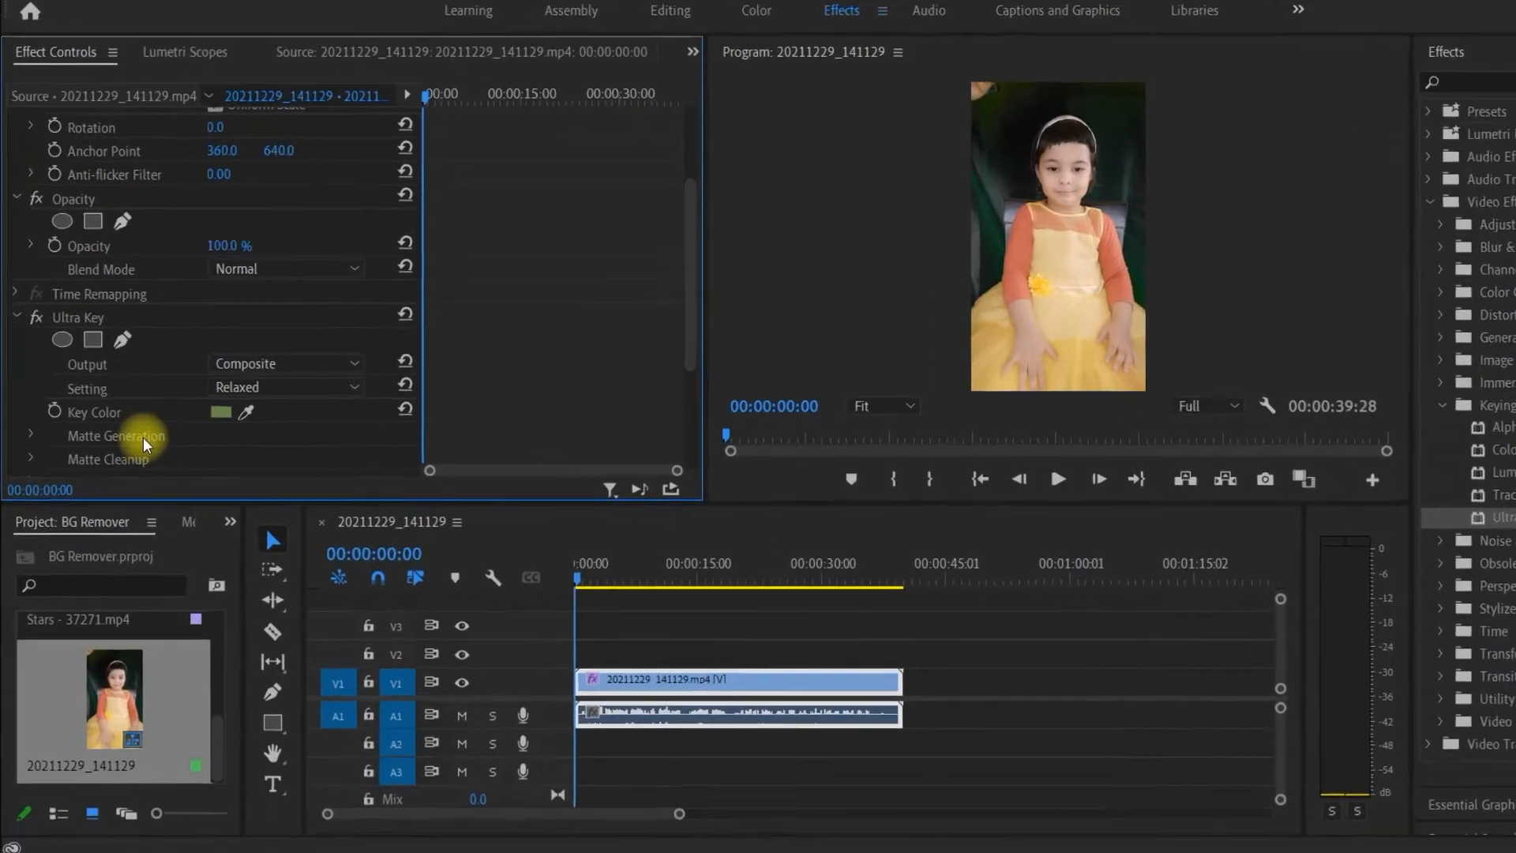
pyautogui.click(29, 433)
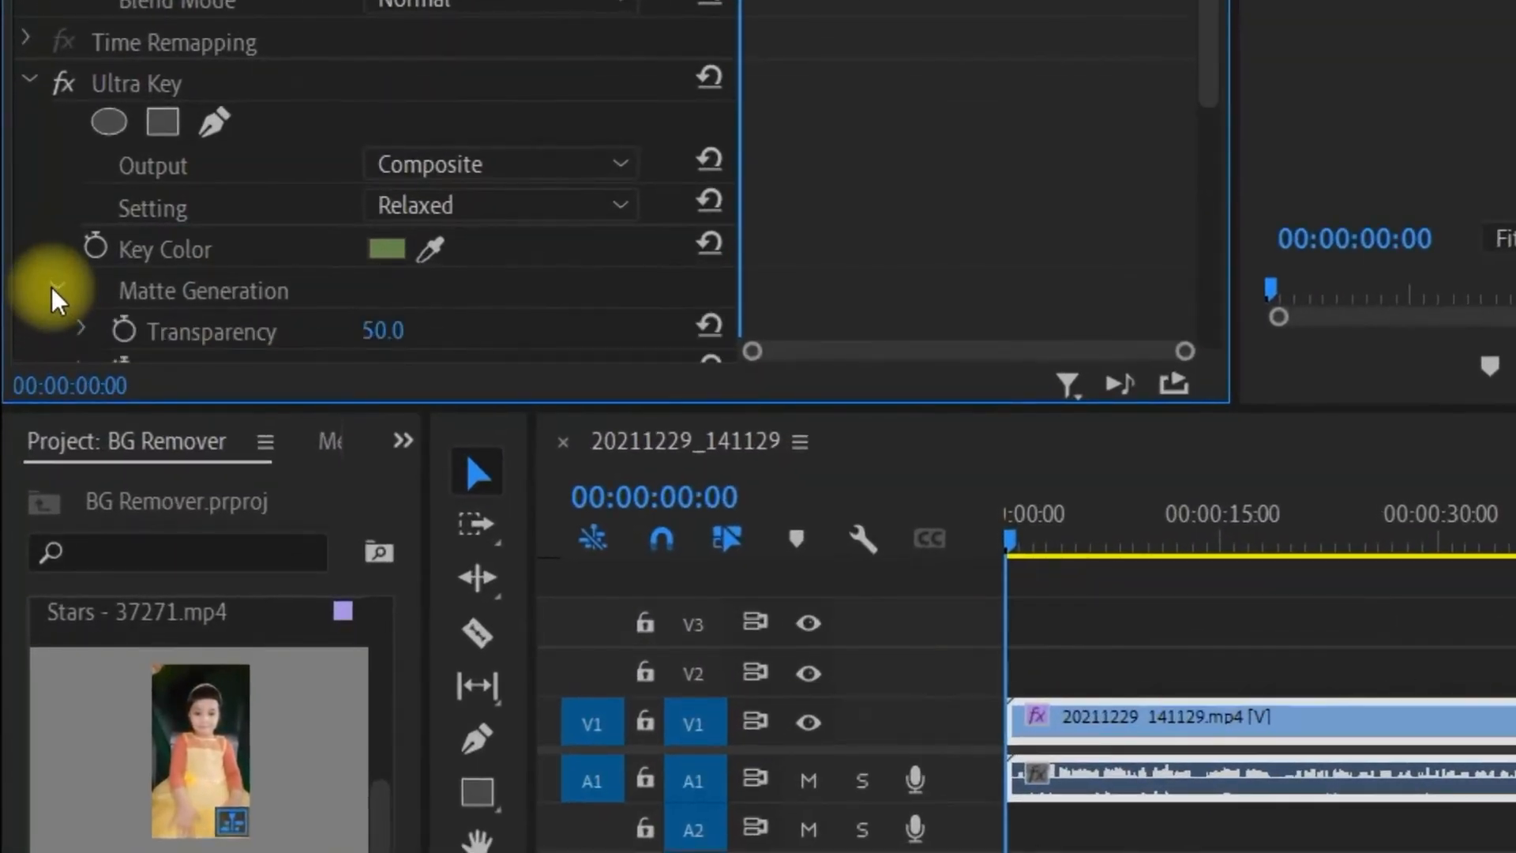
pyautogui.click(552, 205)
pyautogui.click(541, 241)
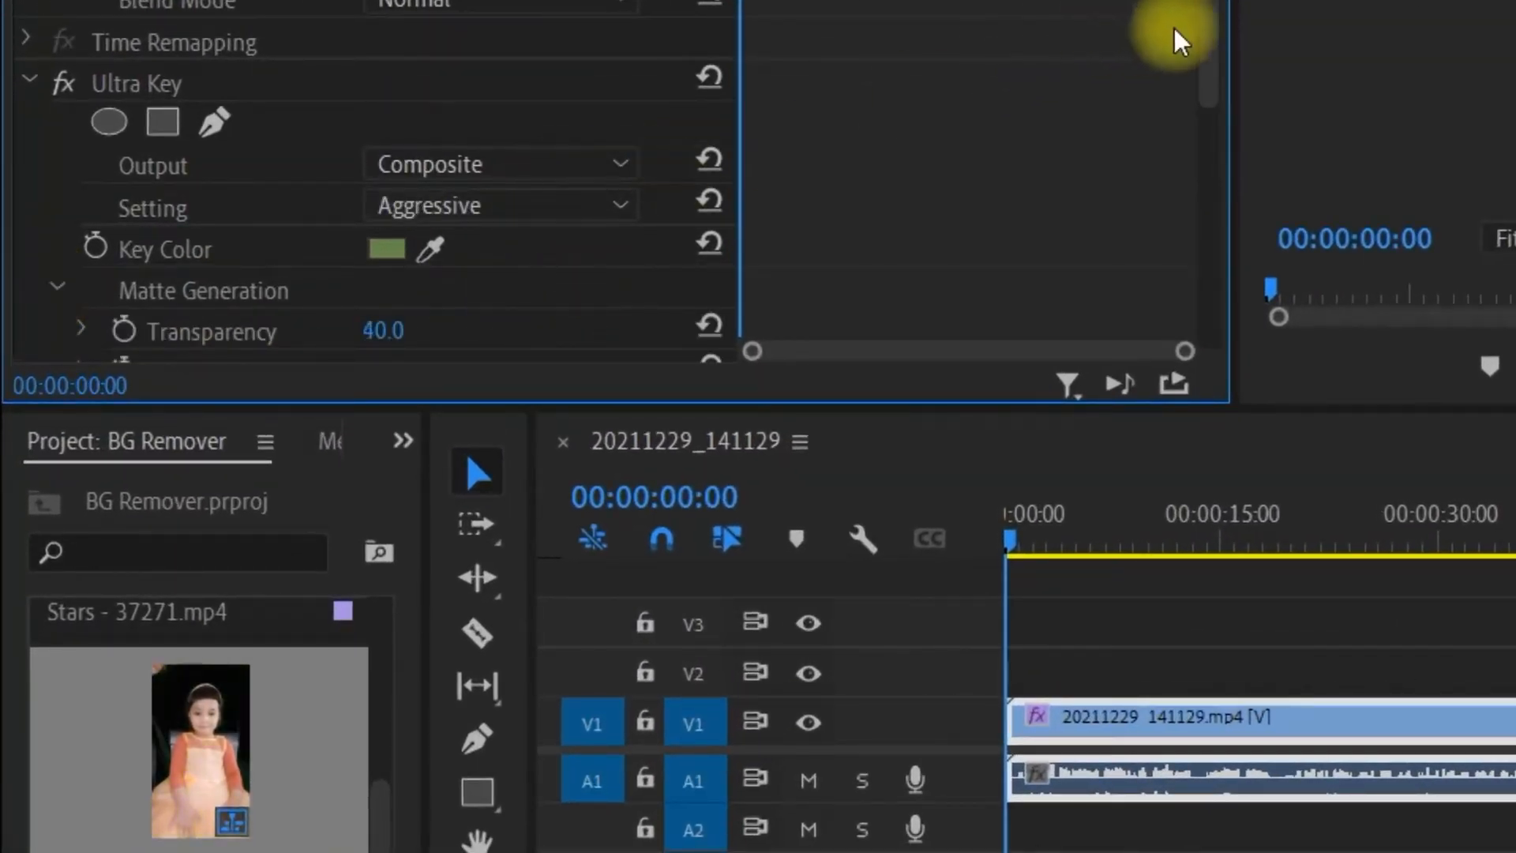
# Adjust Matte Generation to Highlight 0, Shadow 26, Tolerance 91 and Transparency 46, and preview the keyed clip.
pyautogui.scroll(-3, 1210, 47)
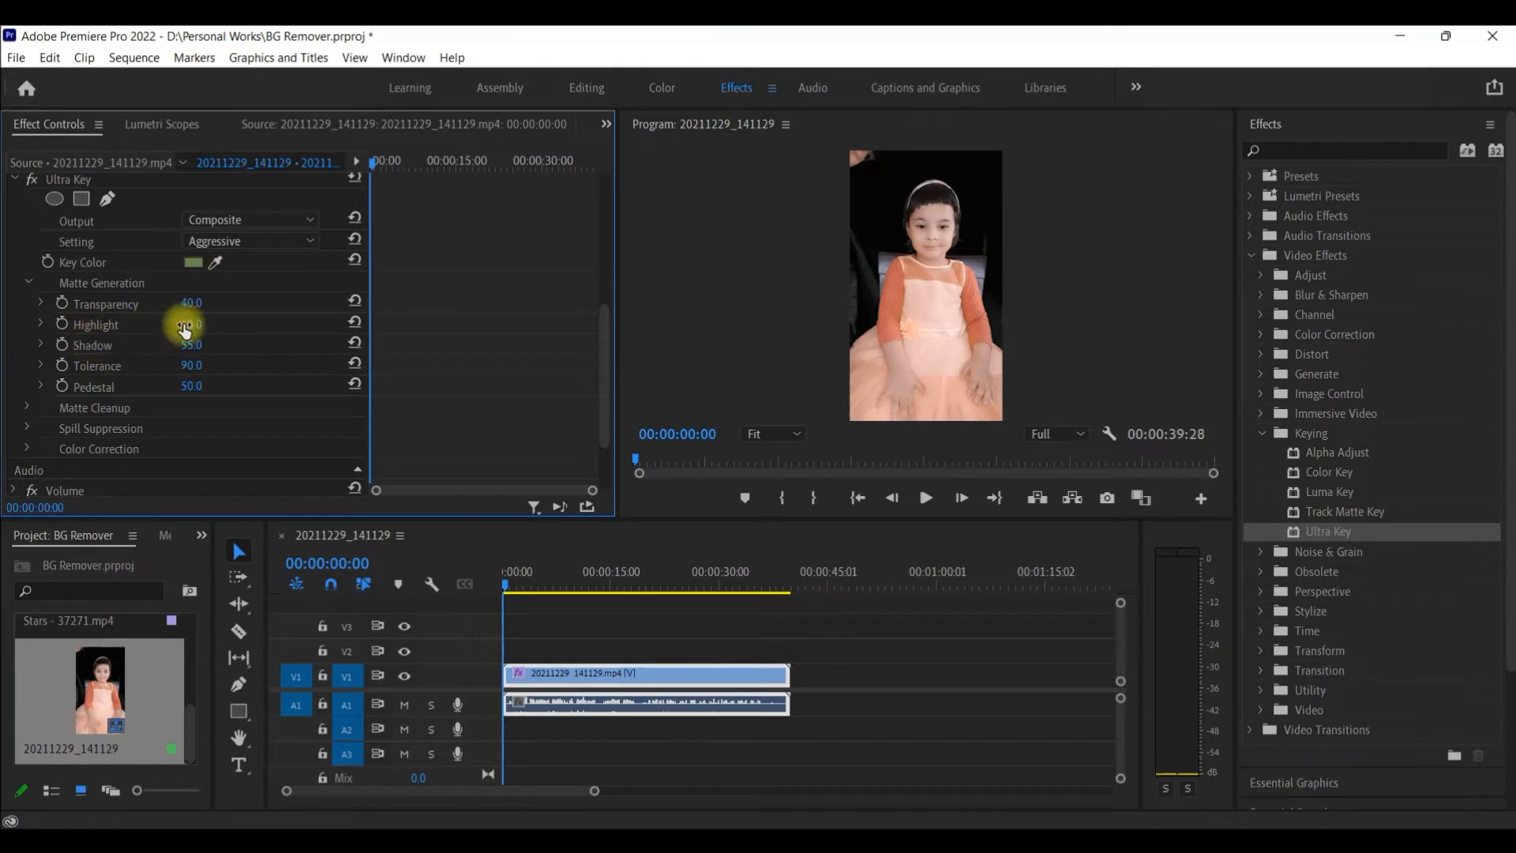
pyautogui.moveTo(183, 325)
pyautogui.mouseDown()
pyautogui.moveTo(207, 323)
pyautogui.moveTo(160, 335)
pyautogui.mouseUp()
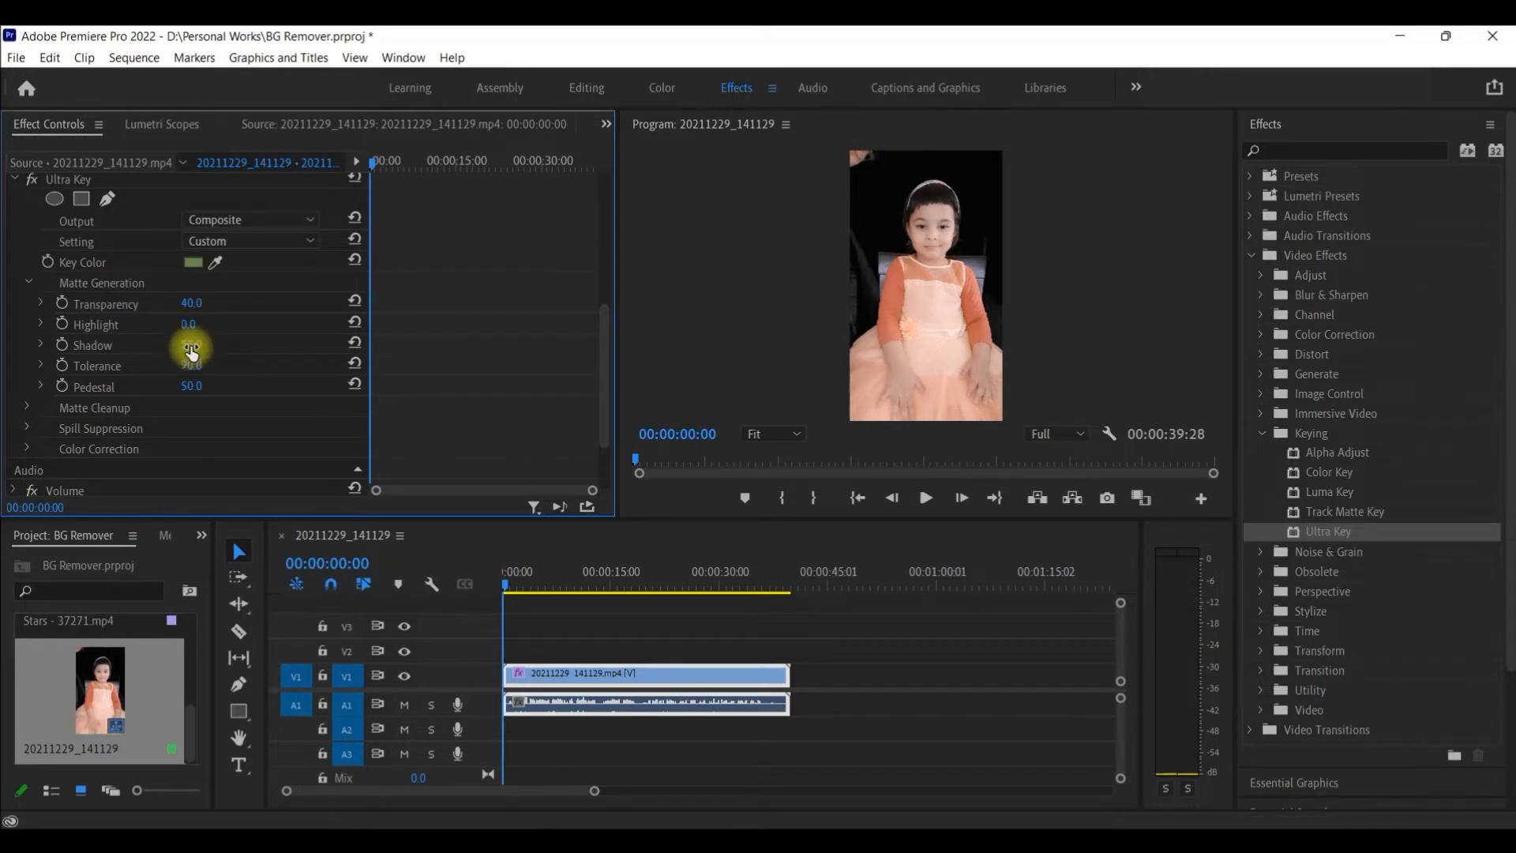
pyautogui.moveTo(193, 345); pyautogui.dragTo(167, 366)
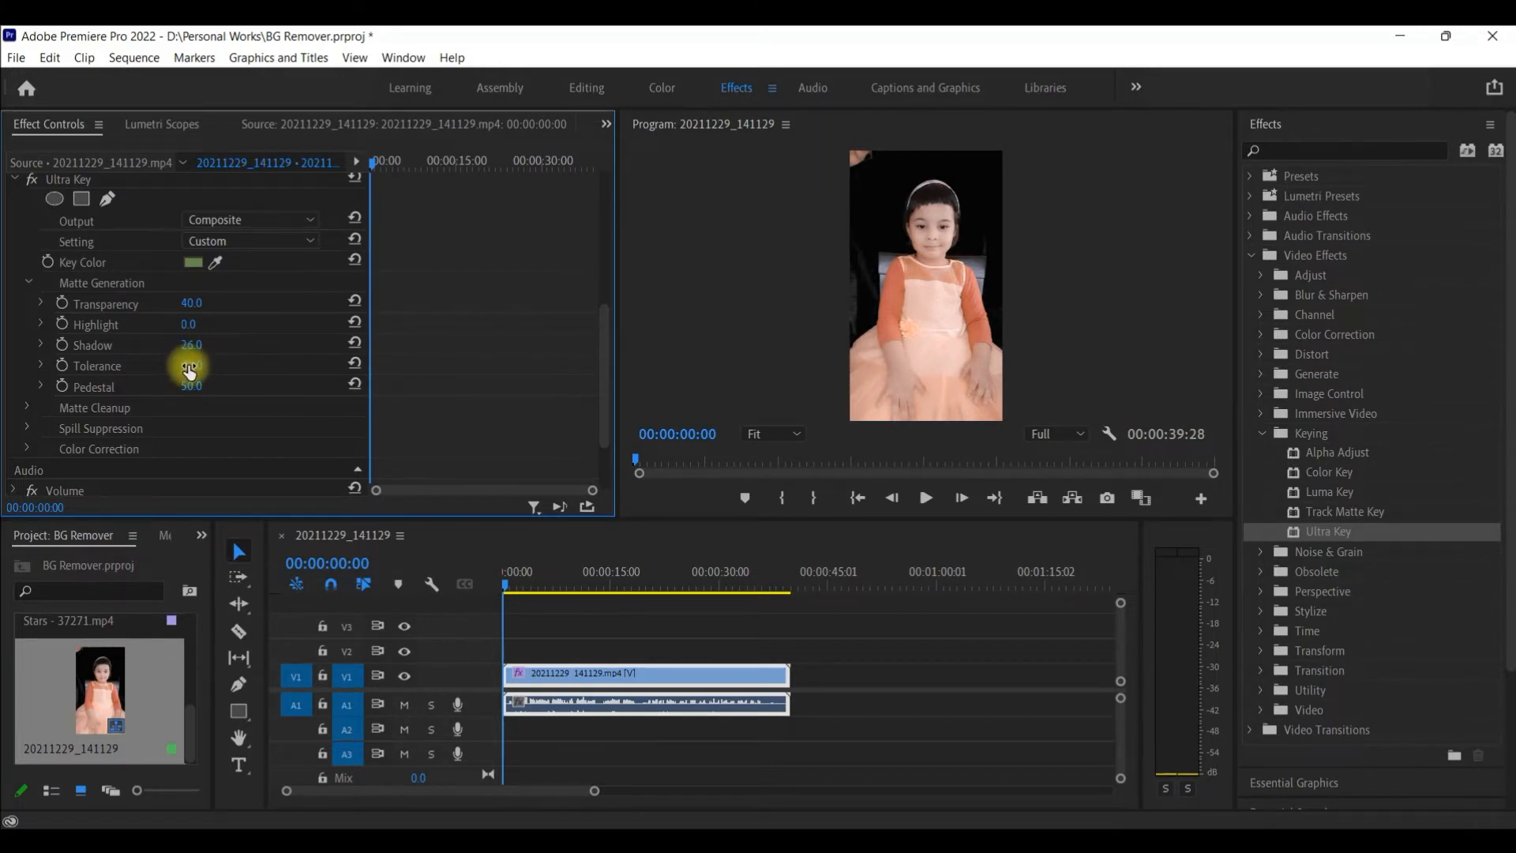
pyautogui.moveTo(209, 361); pyautogui.dragTo(277, 328)
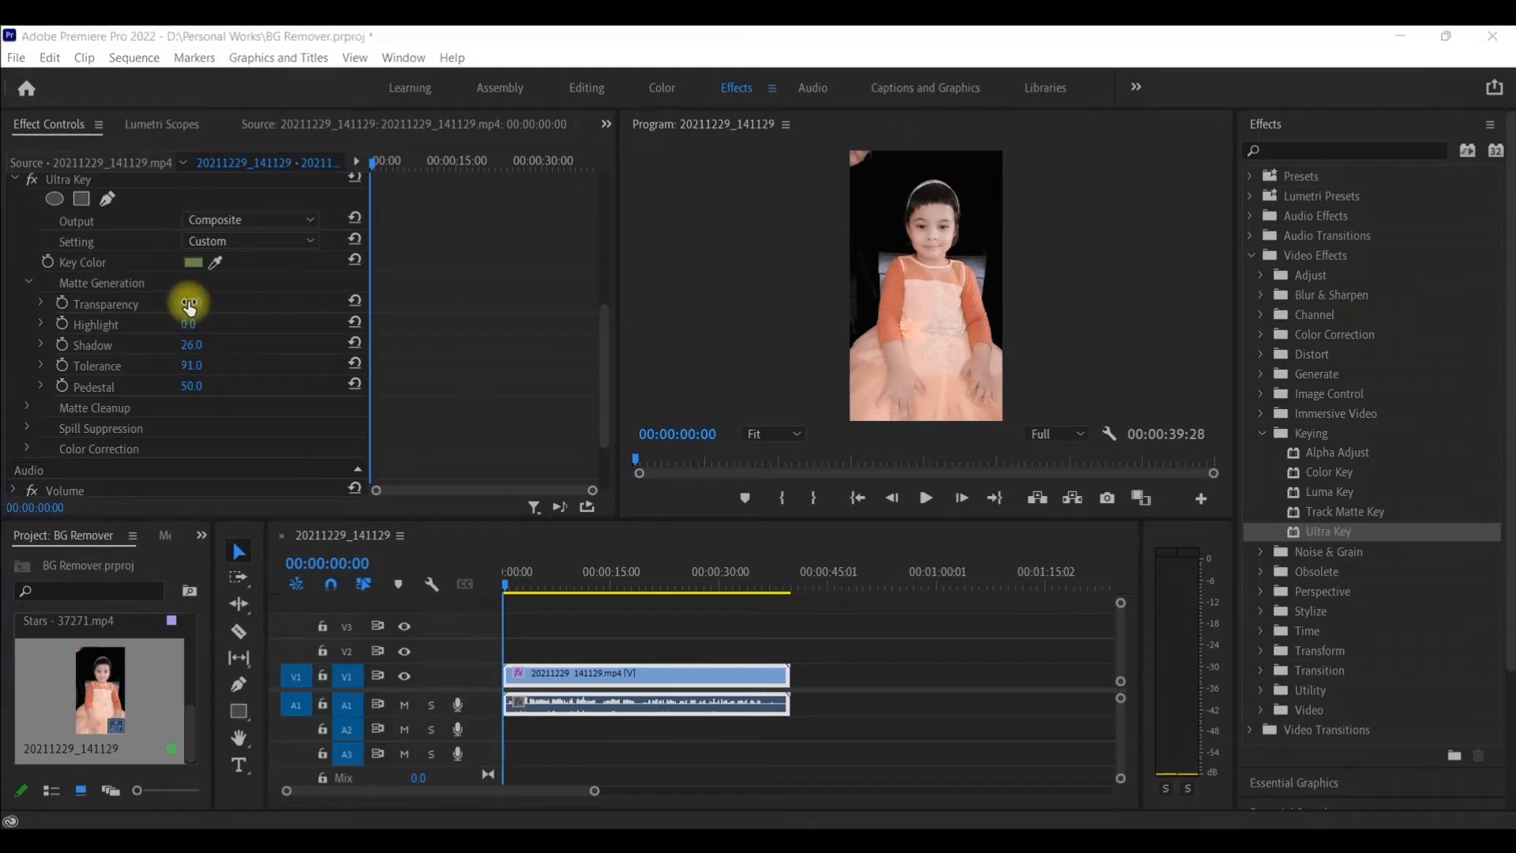
pyautogui.moveTo(188, 306); pyautogui.dragTo(189, 304)
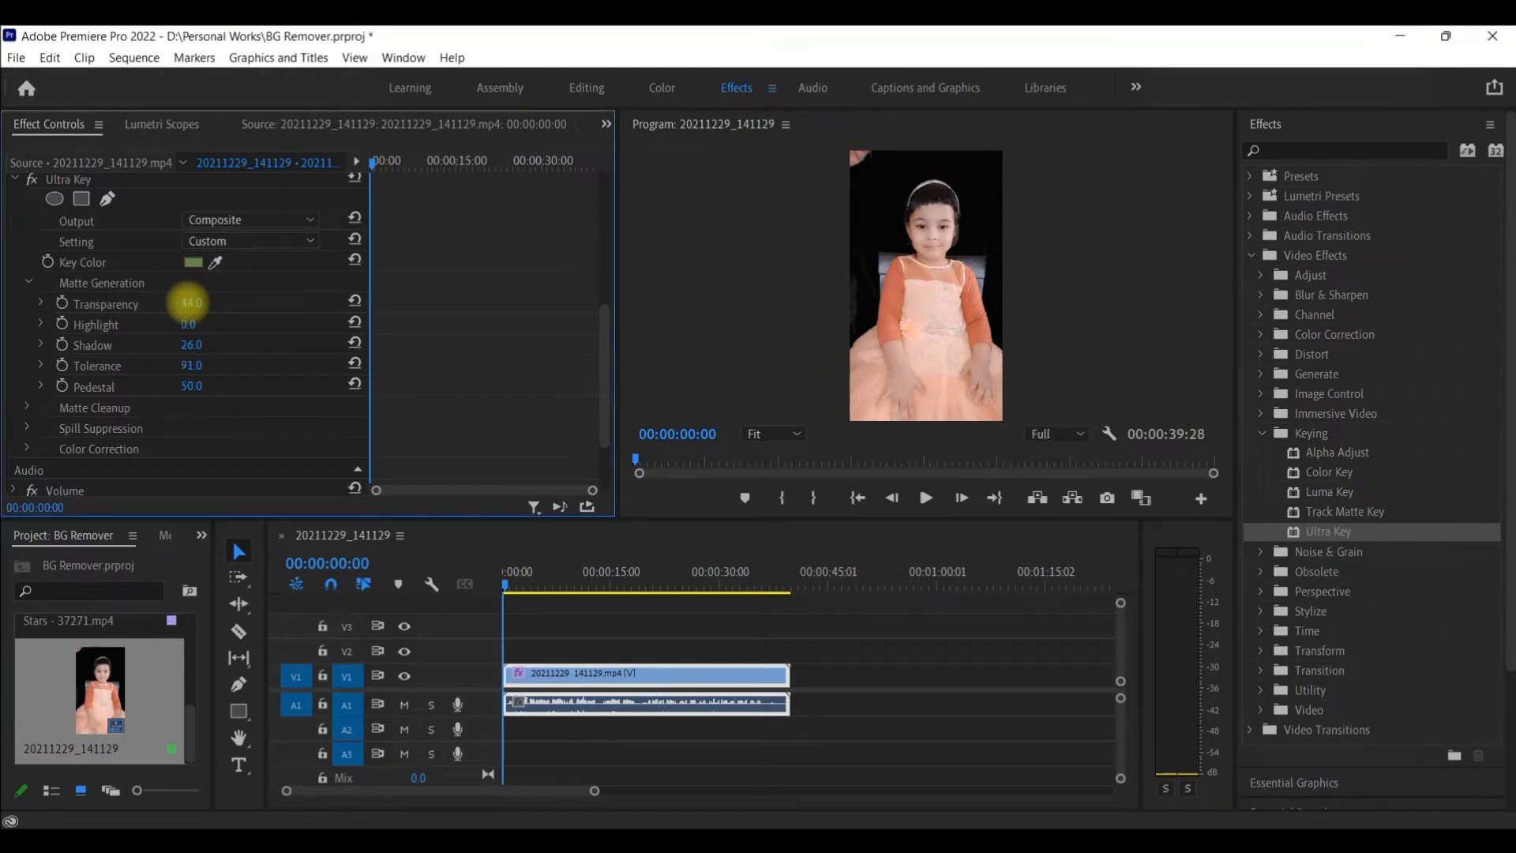
pyautogui.press('space')
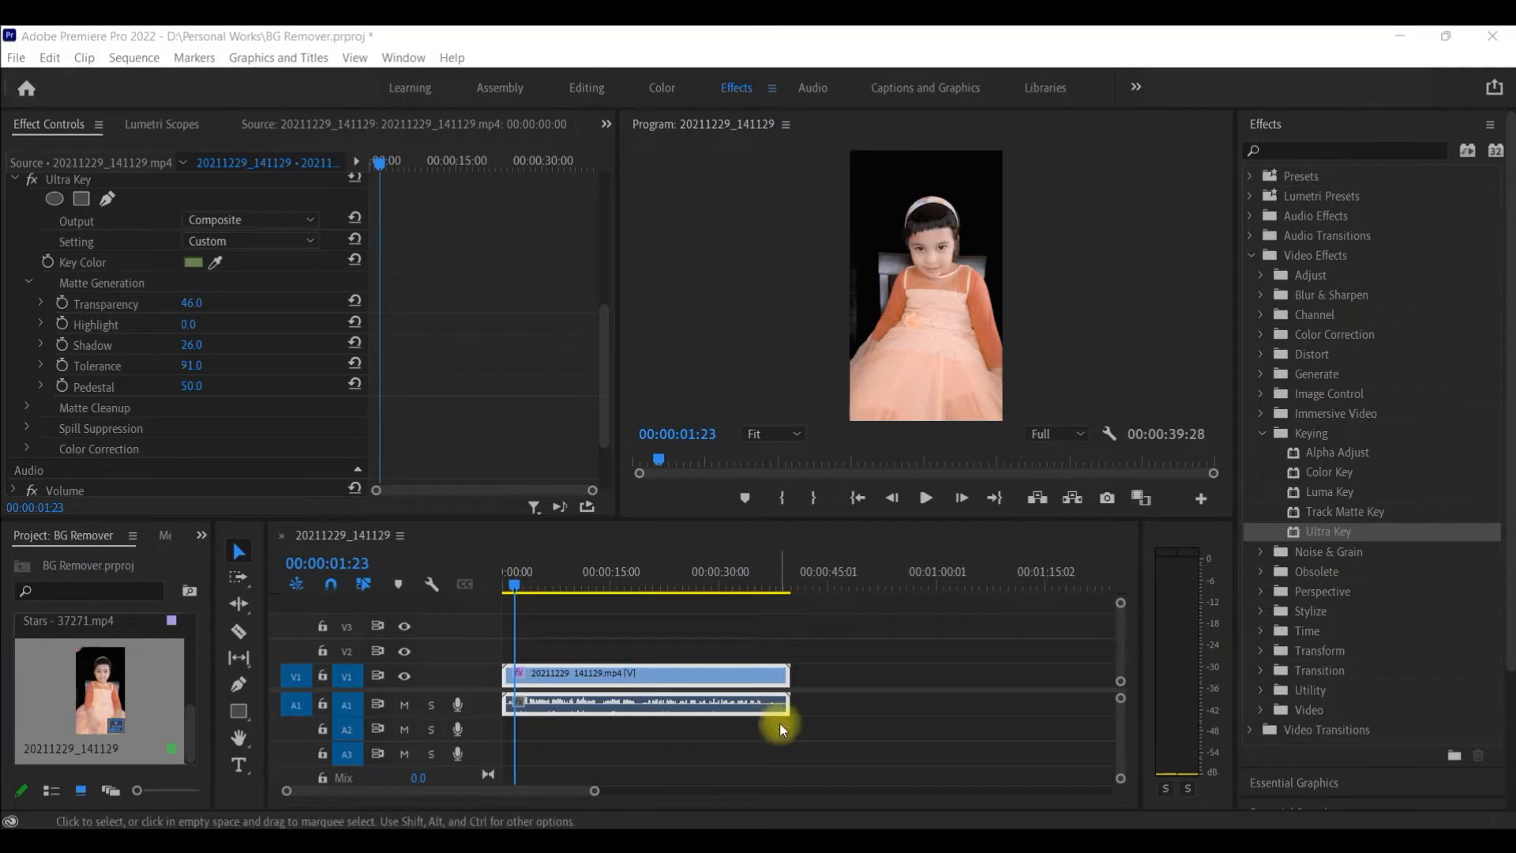
# Move the keyed video clip from track V1 up to V2, leaving V1 free.
pyautogui.moveTo(702, 677); pyautogui.dragTo(689, 651)
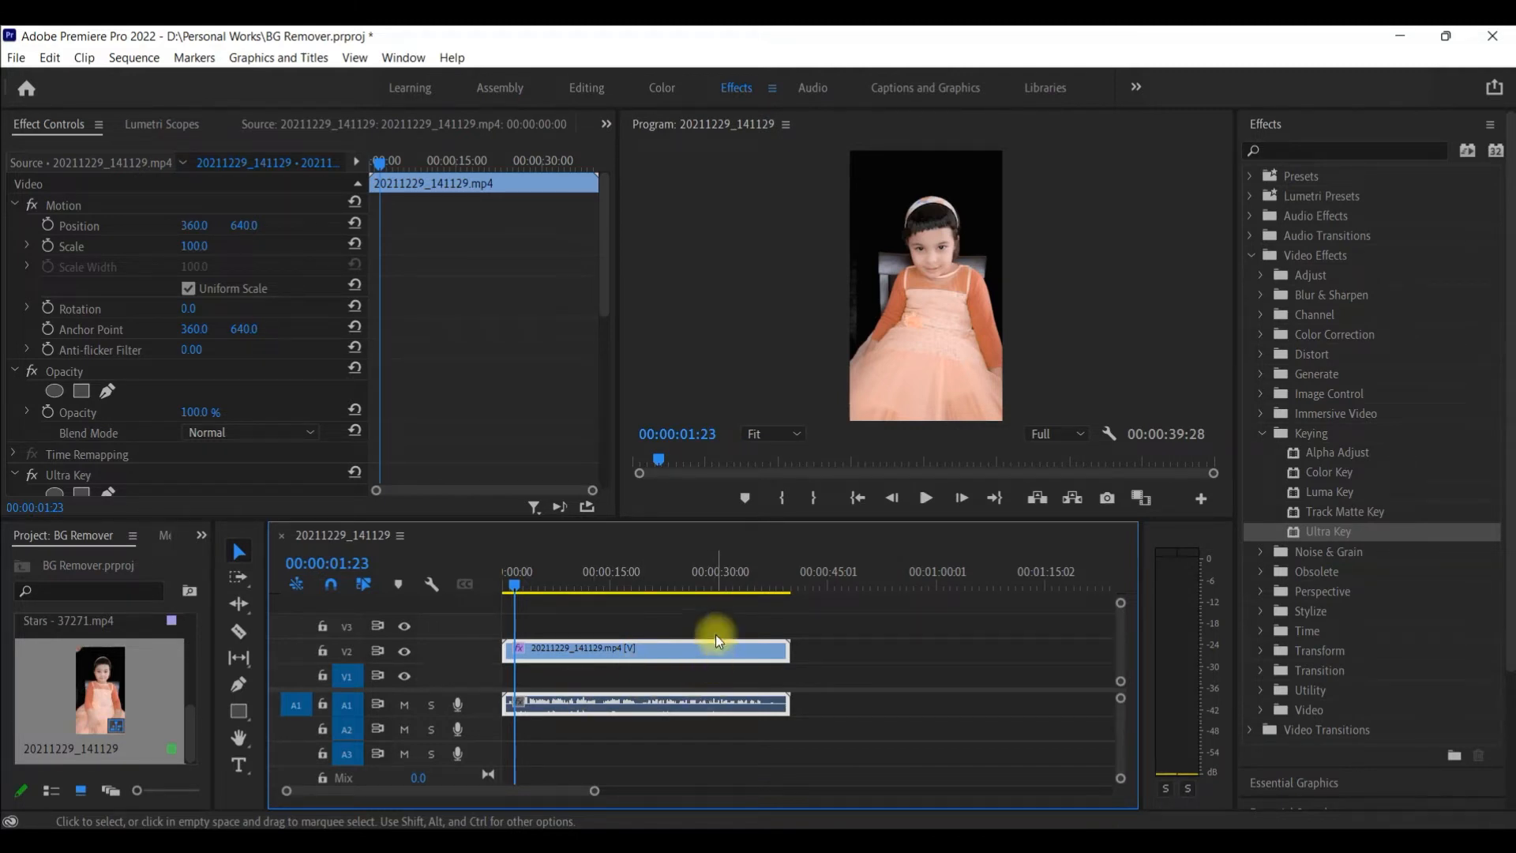
pyautogui.scroll(-1, 720, 655)
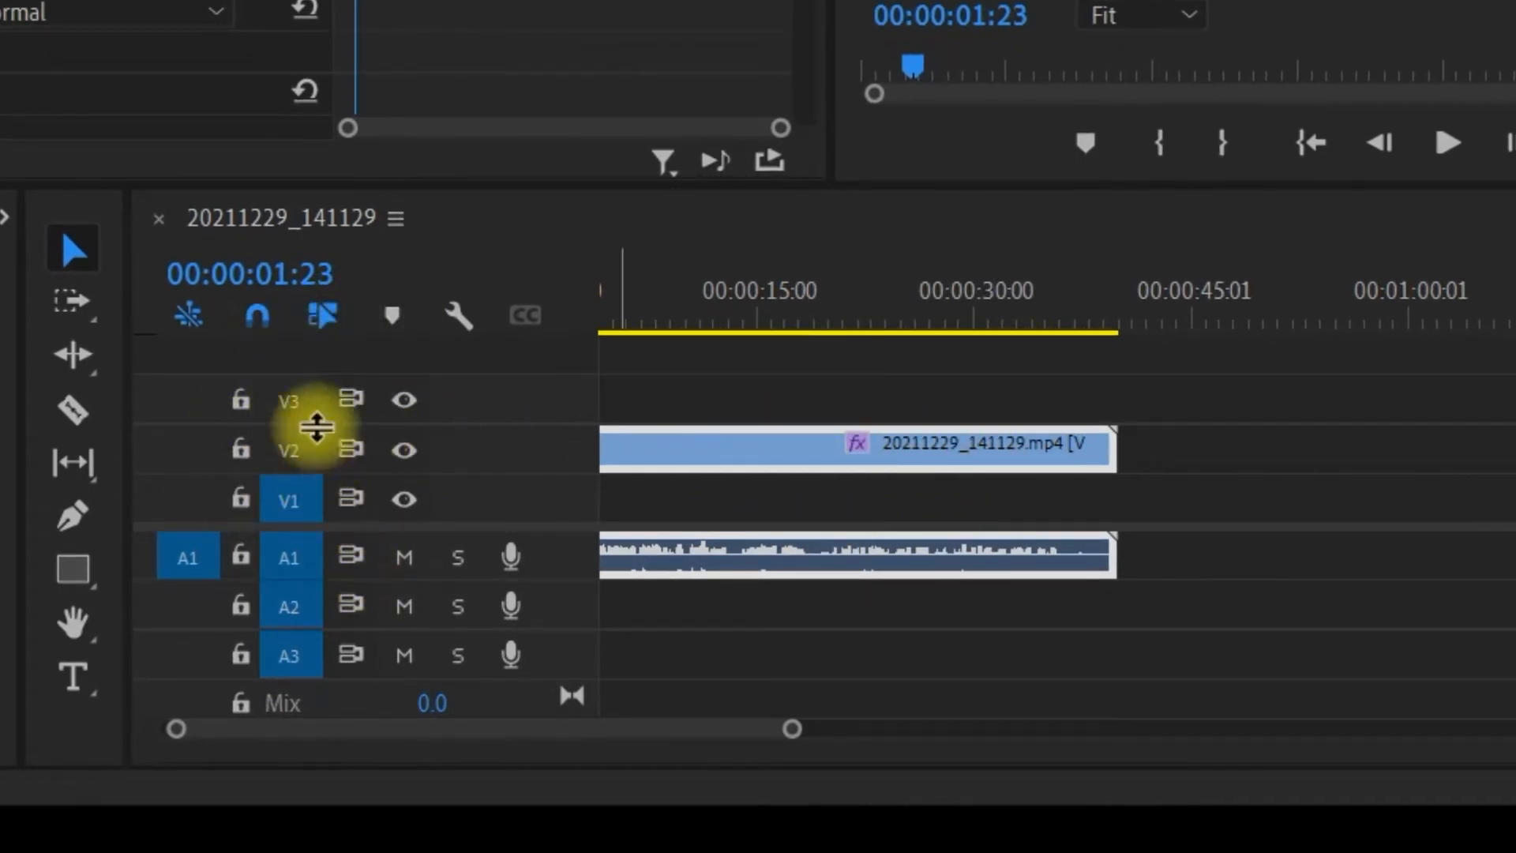
# Place two copies of Stars - 37271.mp4 end to end on V1 from the sequence start, trimming the second to the keyed clip's end.
pyautogui.click(286, 557)
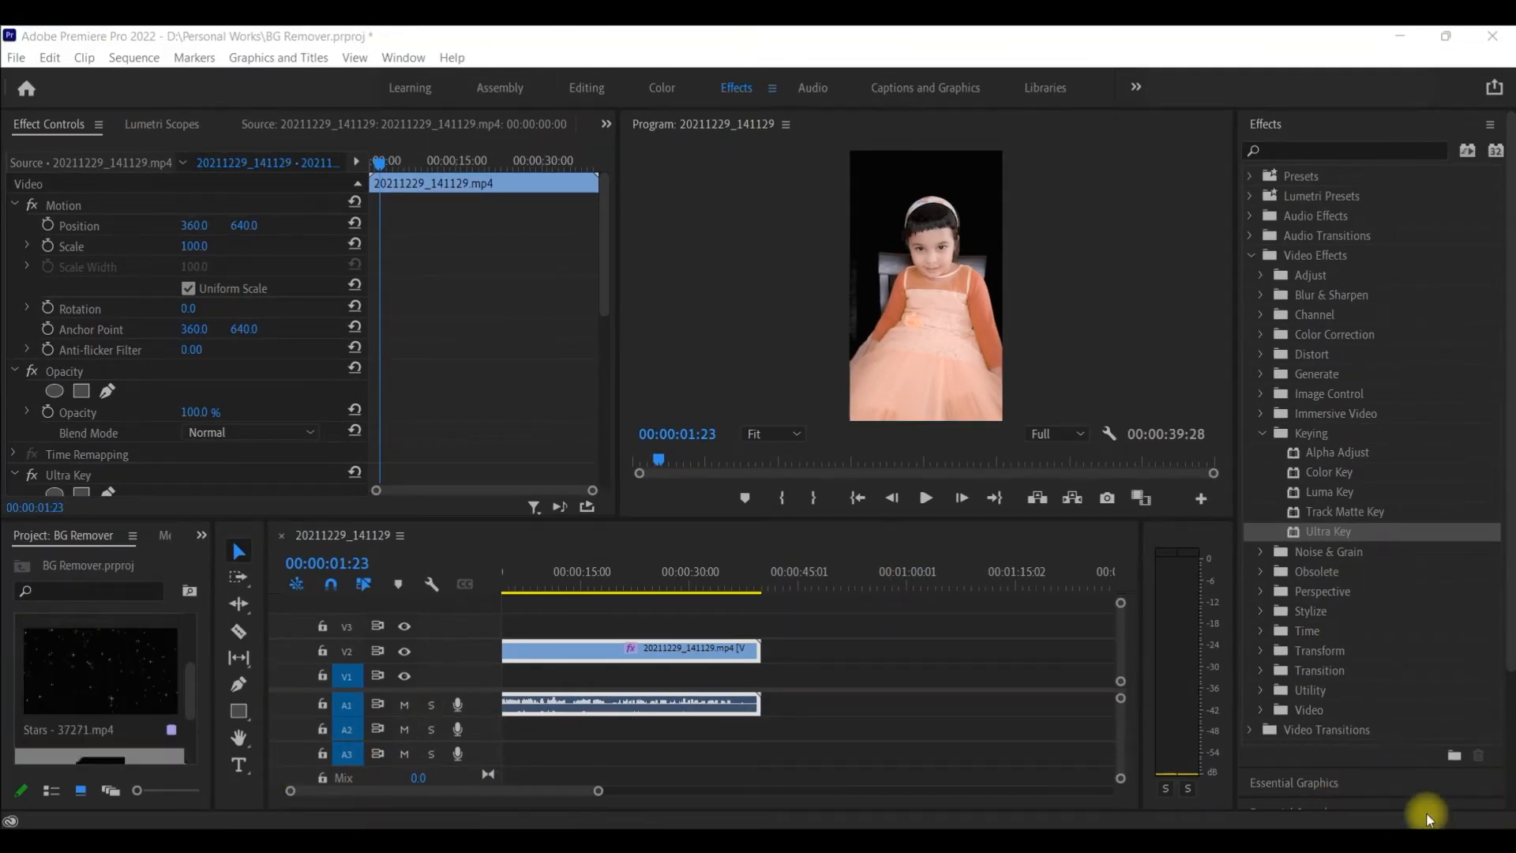
pyautogui.click(143, 681)
pyautogui.moveTo(144, 681); pyautogui.dragTo(510, 678)
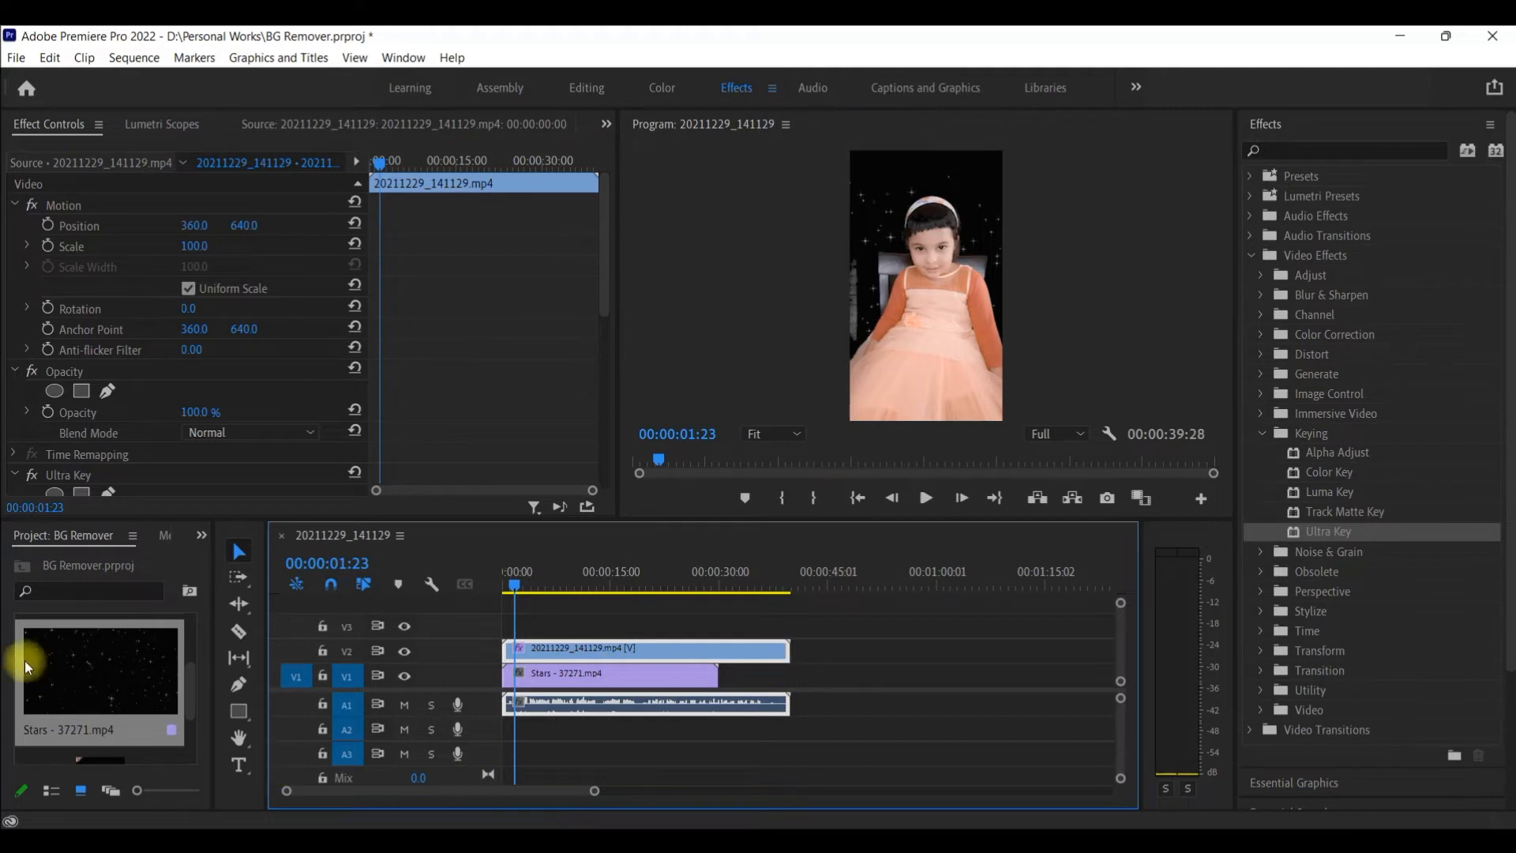
pyautogui.click(121, 680)
pyautogui.moveTo(647, 736); pyautogui.dragTo(728, 693)
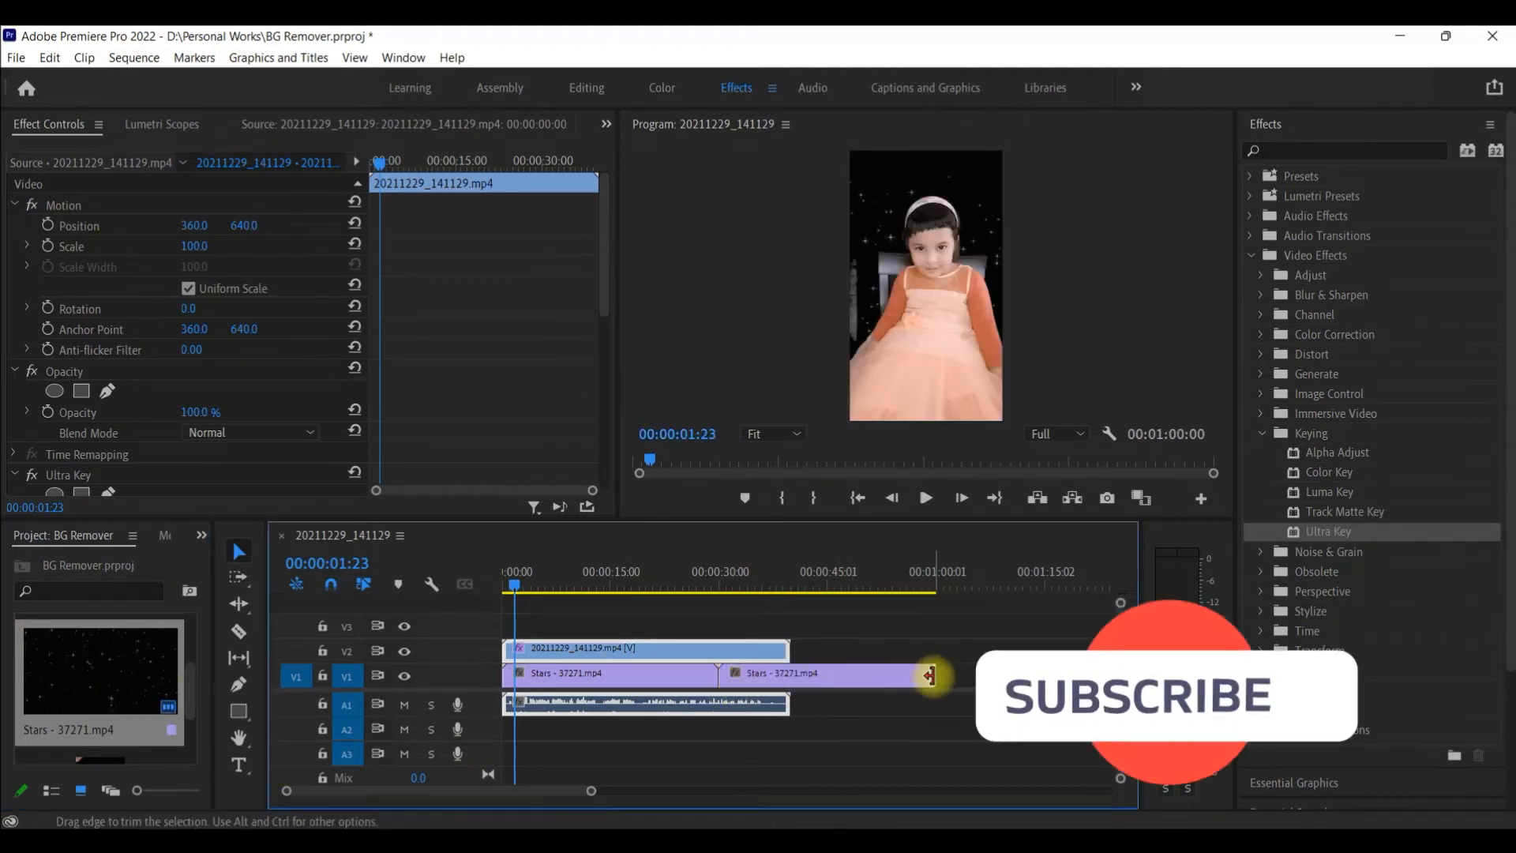
pyautogui.moveTo(934, 673); pyautogui.dragTo(794, 678)
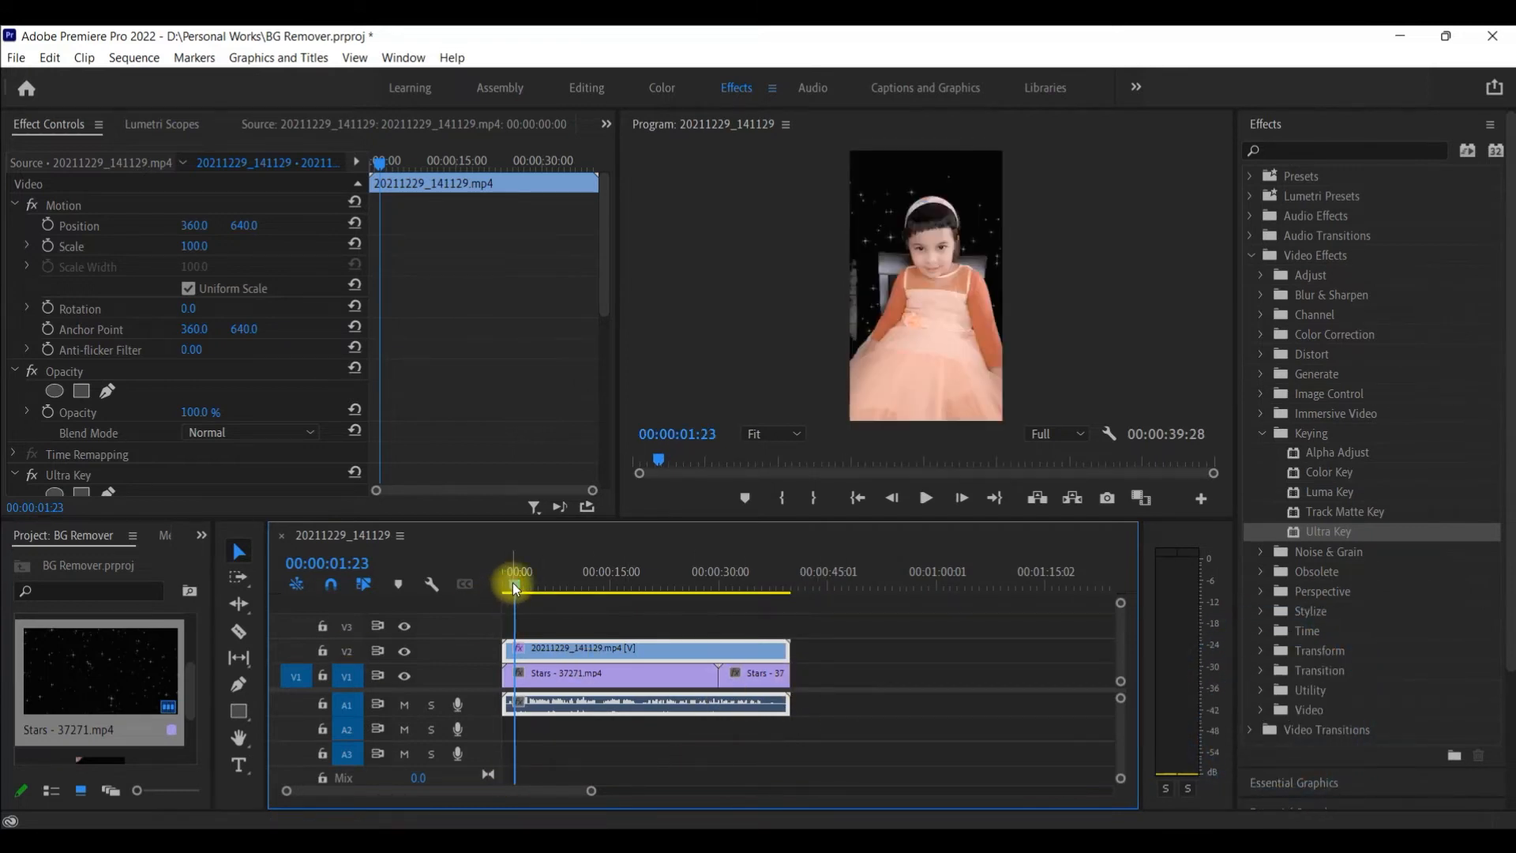
# Preview the first few seconds of the girl over the star background, then return the playhead to the sequence start.
pyautogui.moveTo(513, 583); pyautogui.dragTo(495, 581)
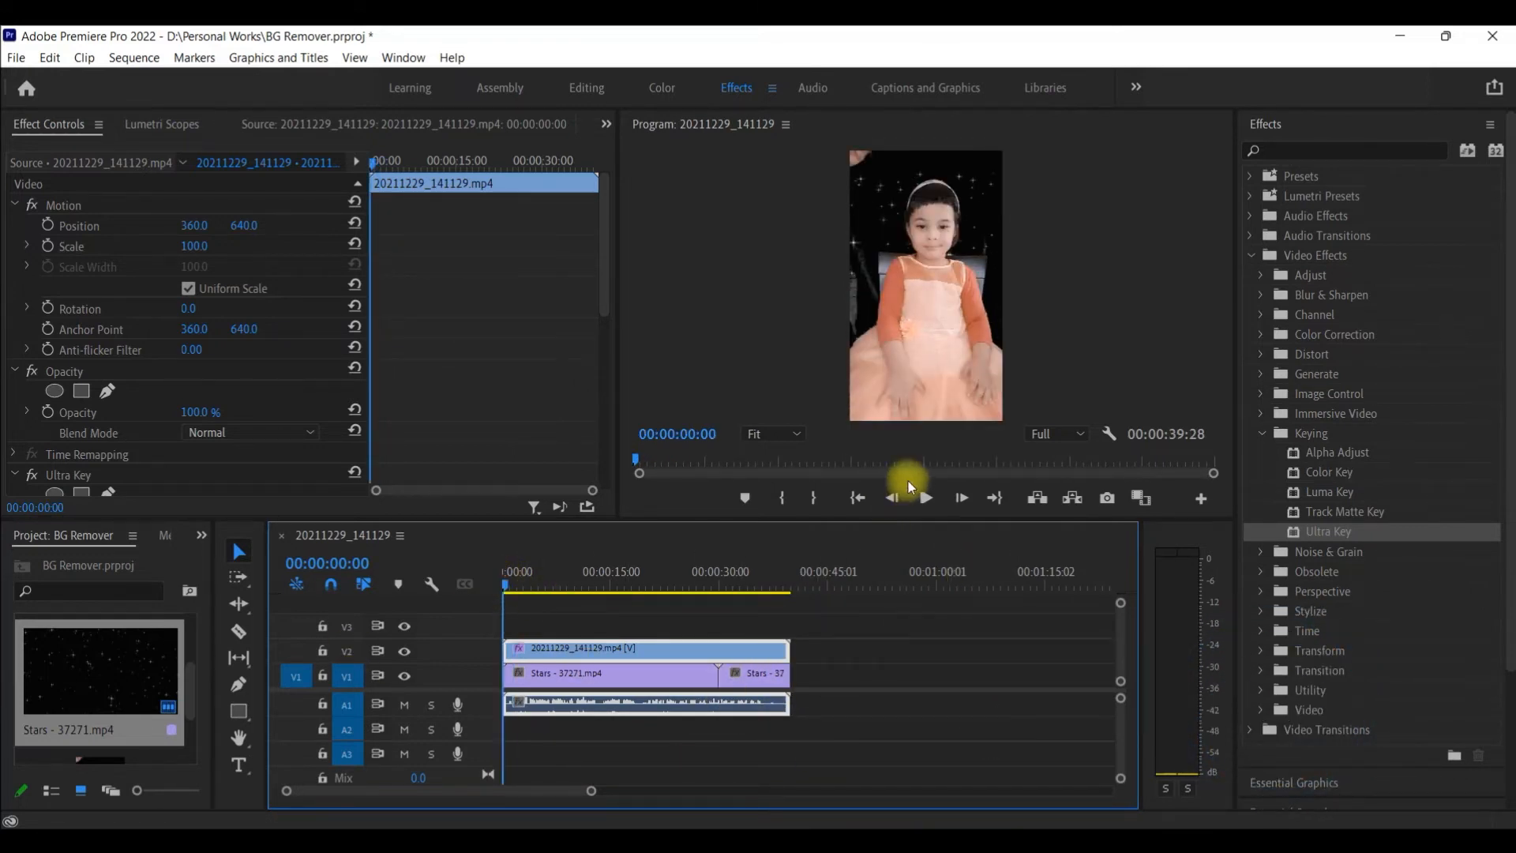
pyautogui.click(925, 492)
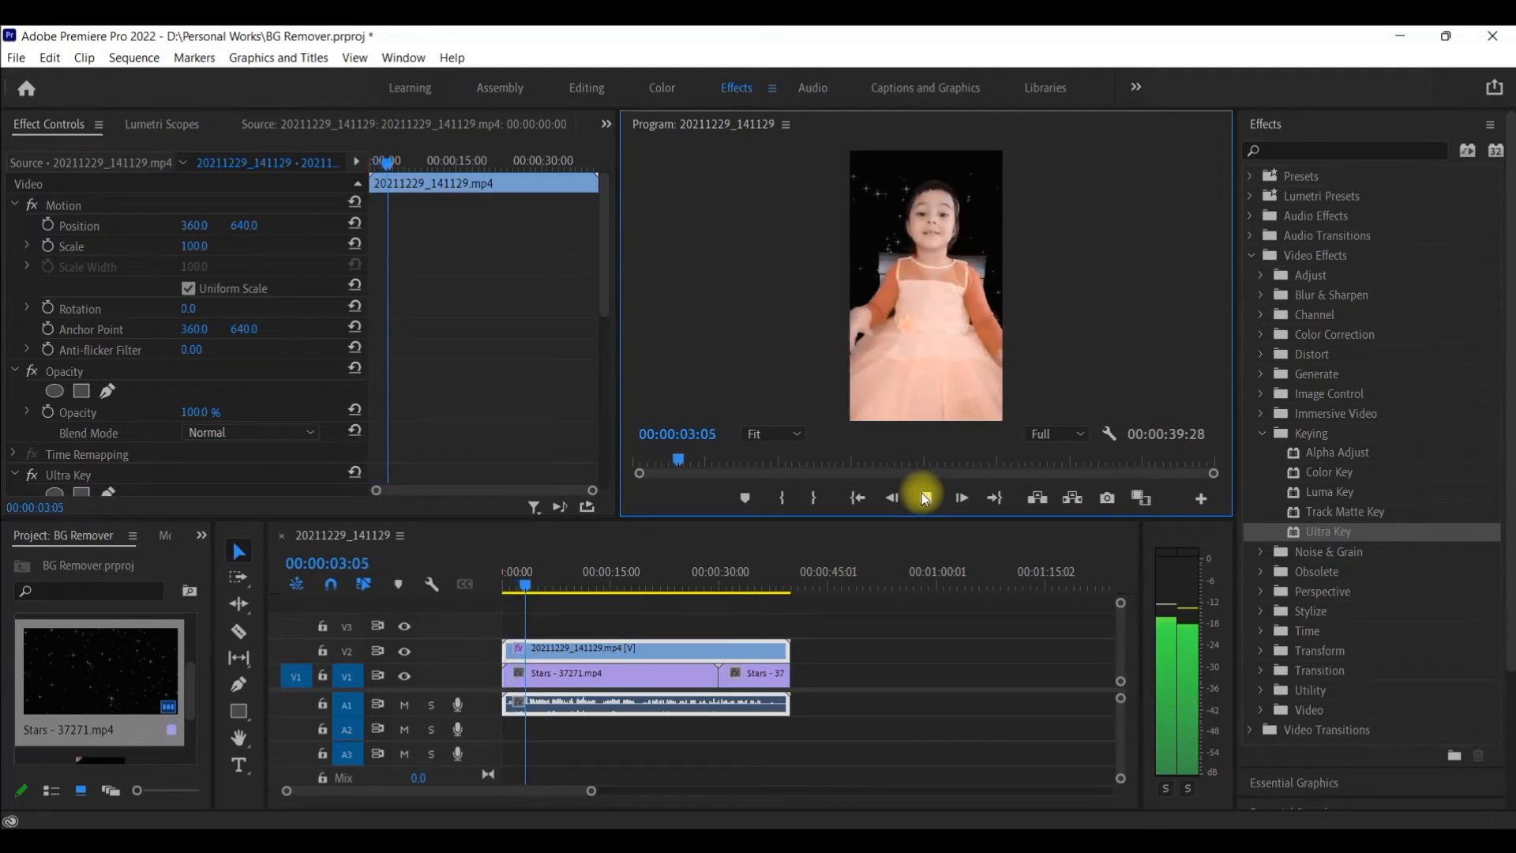
pyautogui.click(925, 498)
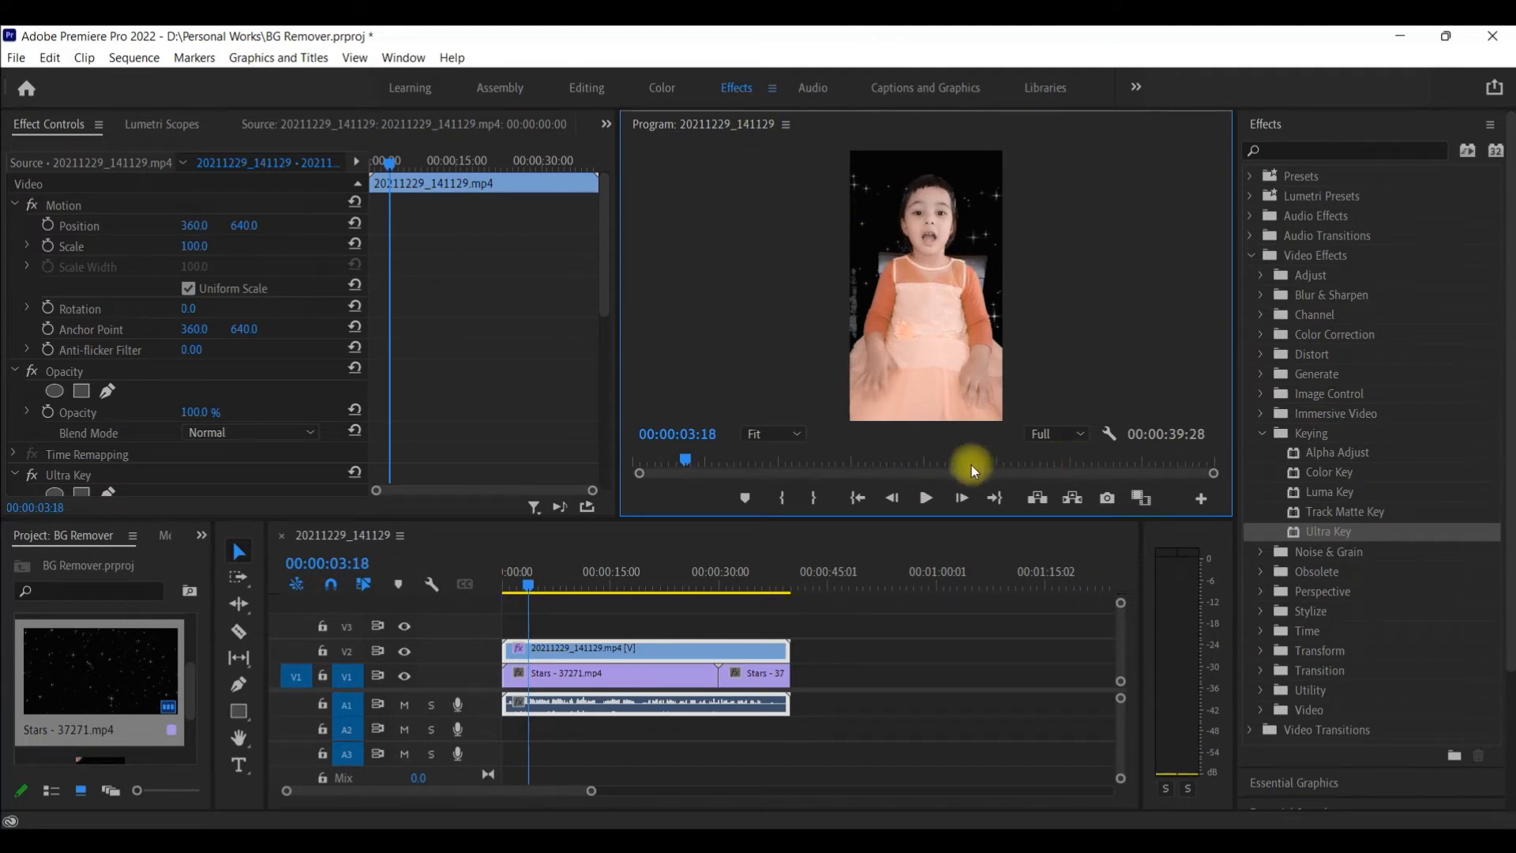
pyautogui.moveTo(529, 585); pyautogui.dragTo(502, 585)
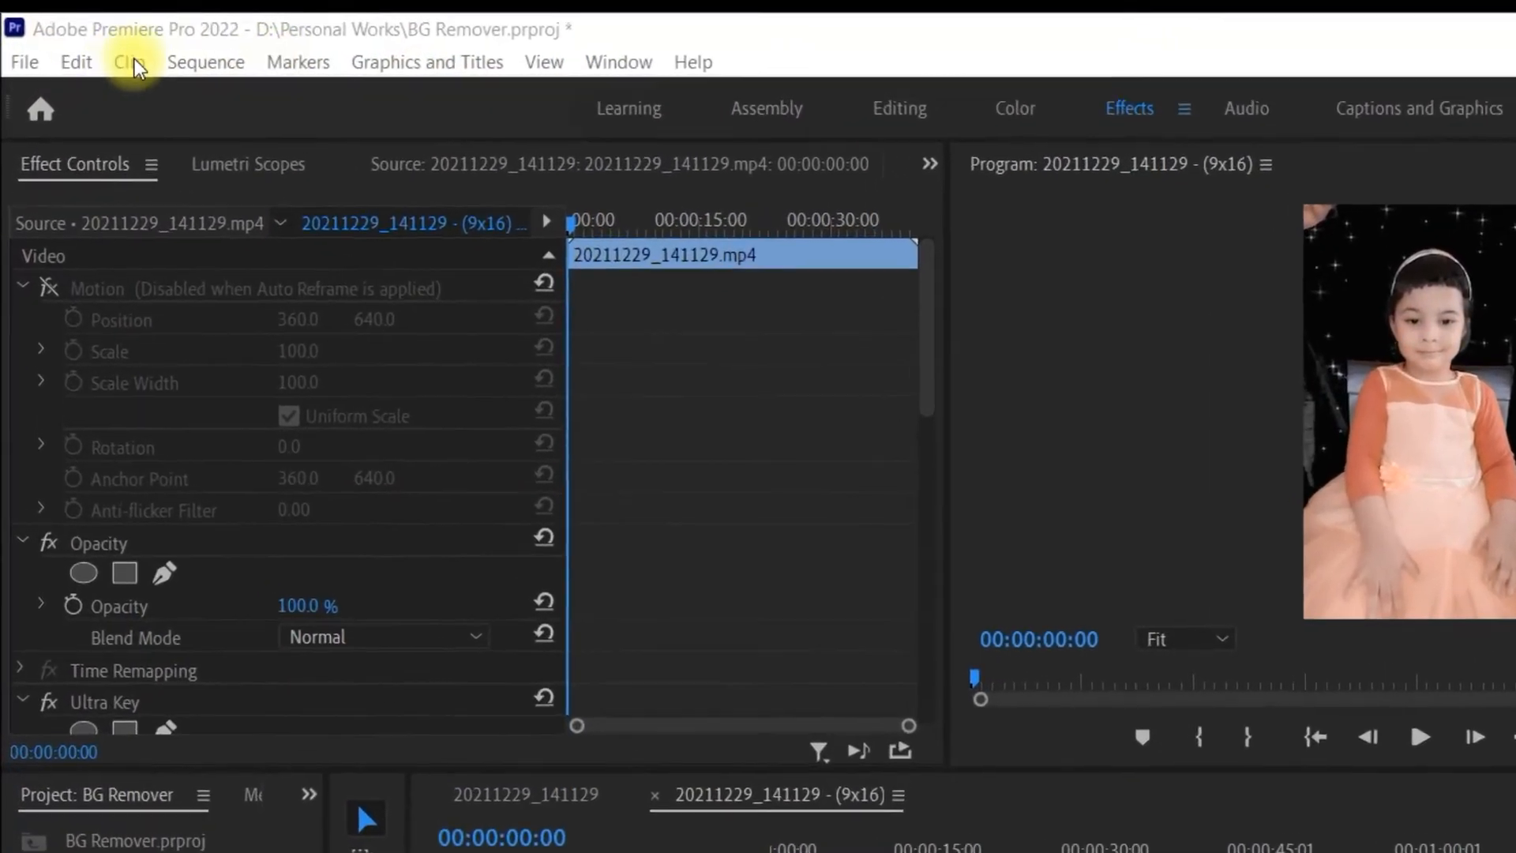
# Create an Auto Reframe duplicate of the 9x16 sequence with a Horizontal 16:9 target aspect ratio and Default motion tracking, without nesting clips.
pyautogui.click(138, 57)
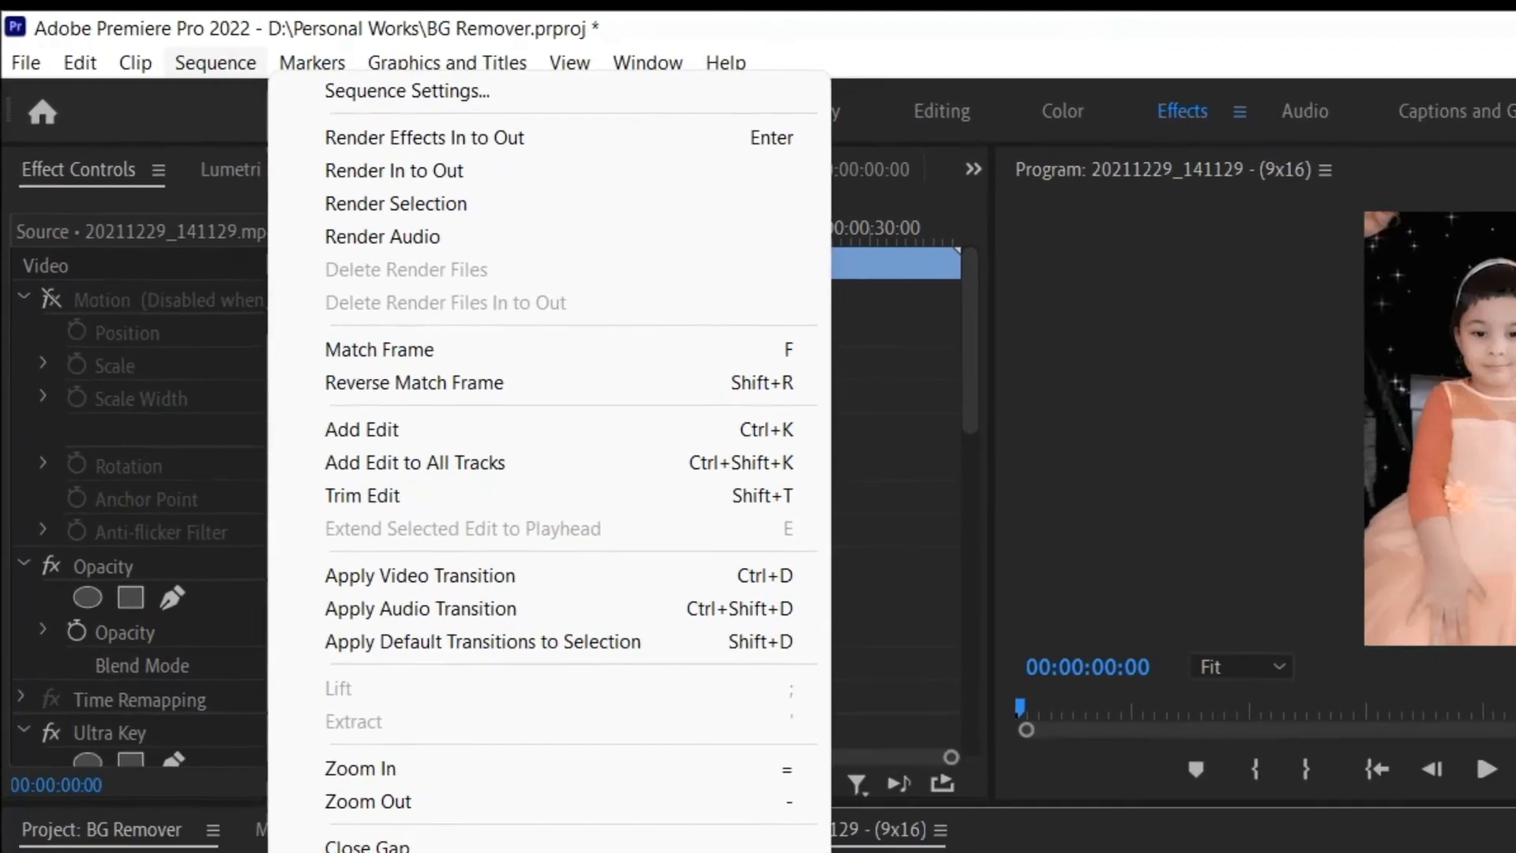
pyautogui.click(276, 813)
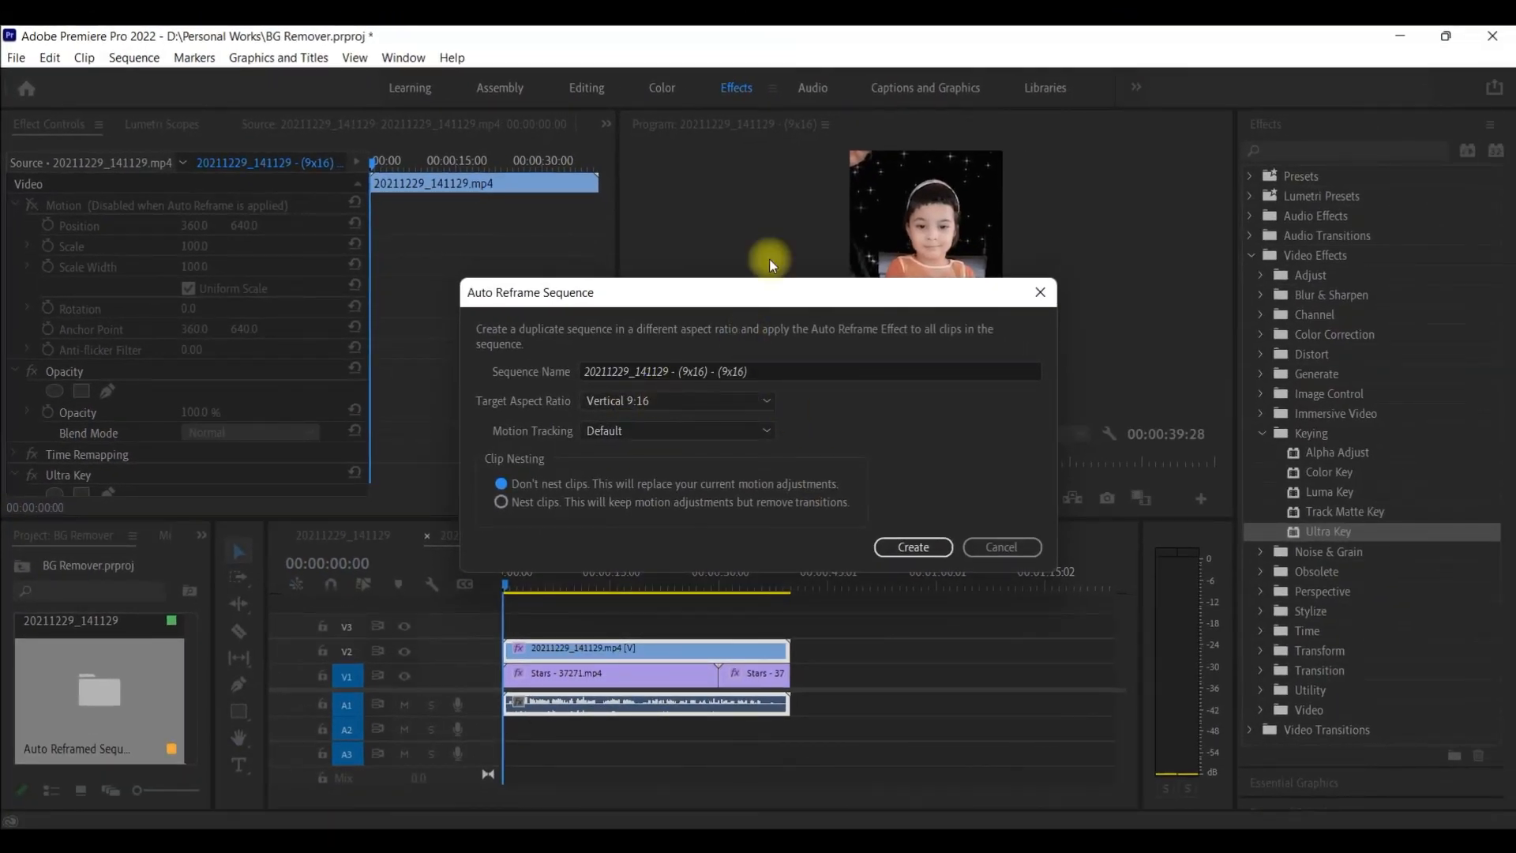
pyautogui.click(753, 398)
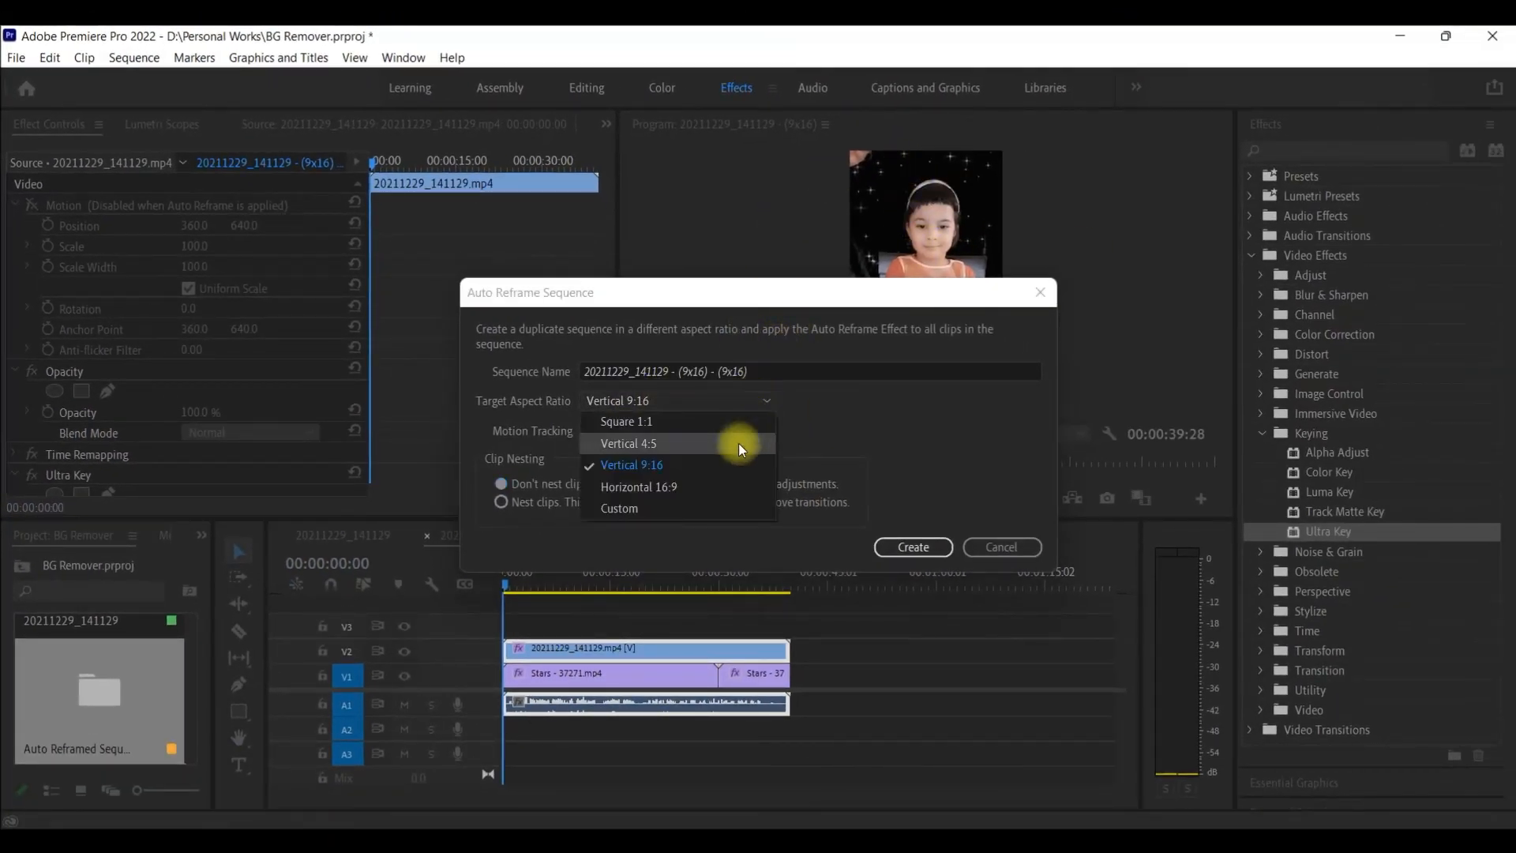
pyautogui.click(713, 485)
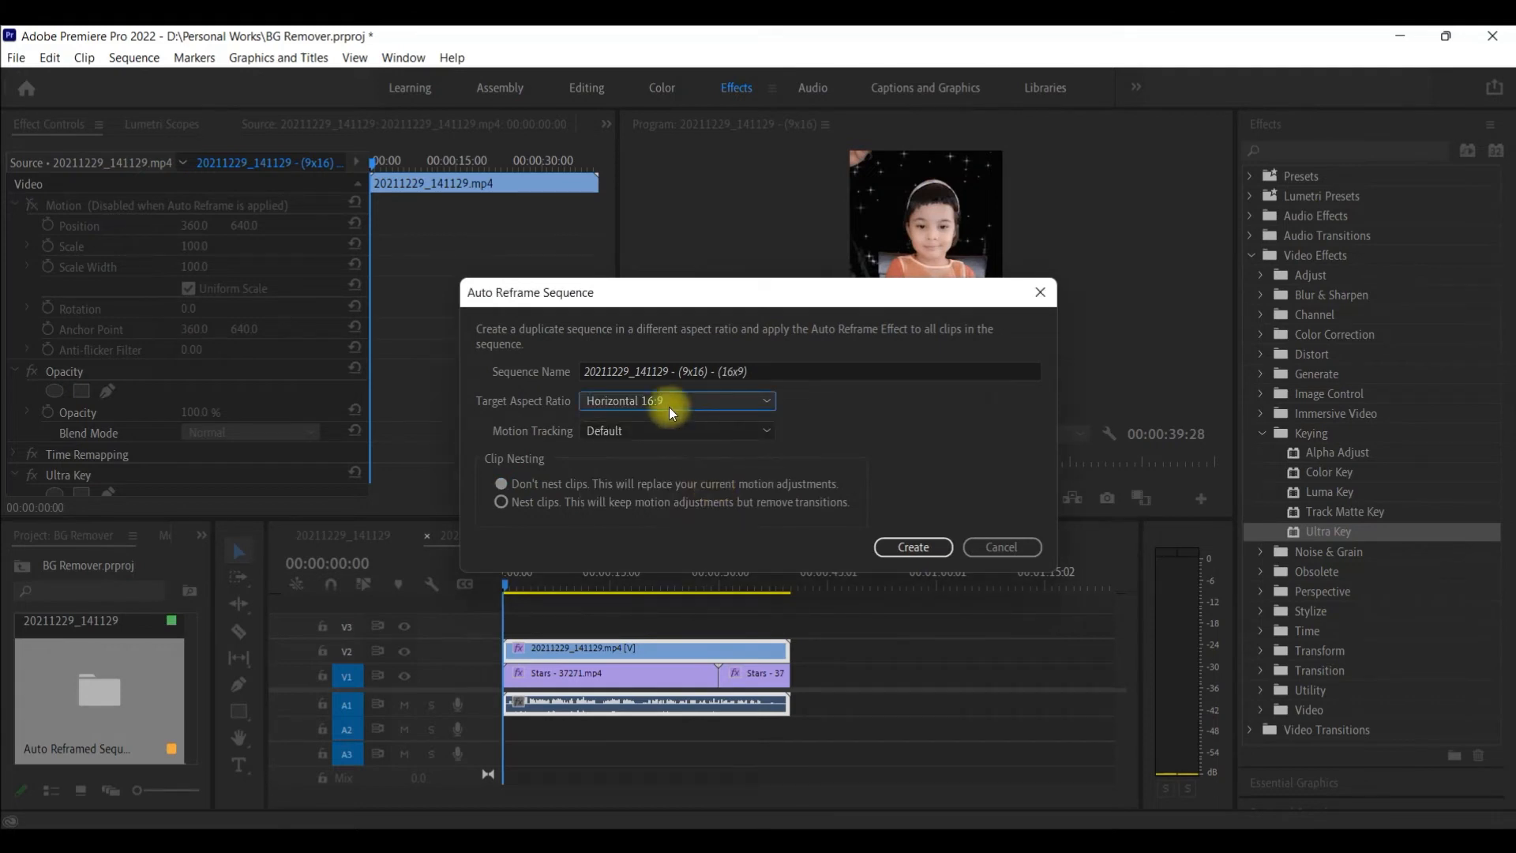
pyautogui.click(917, 548)
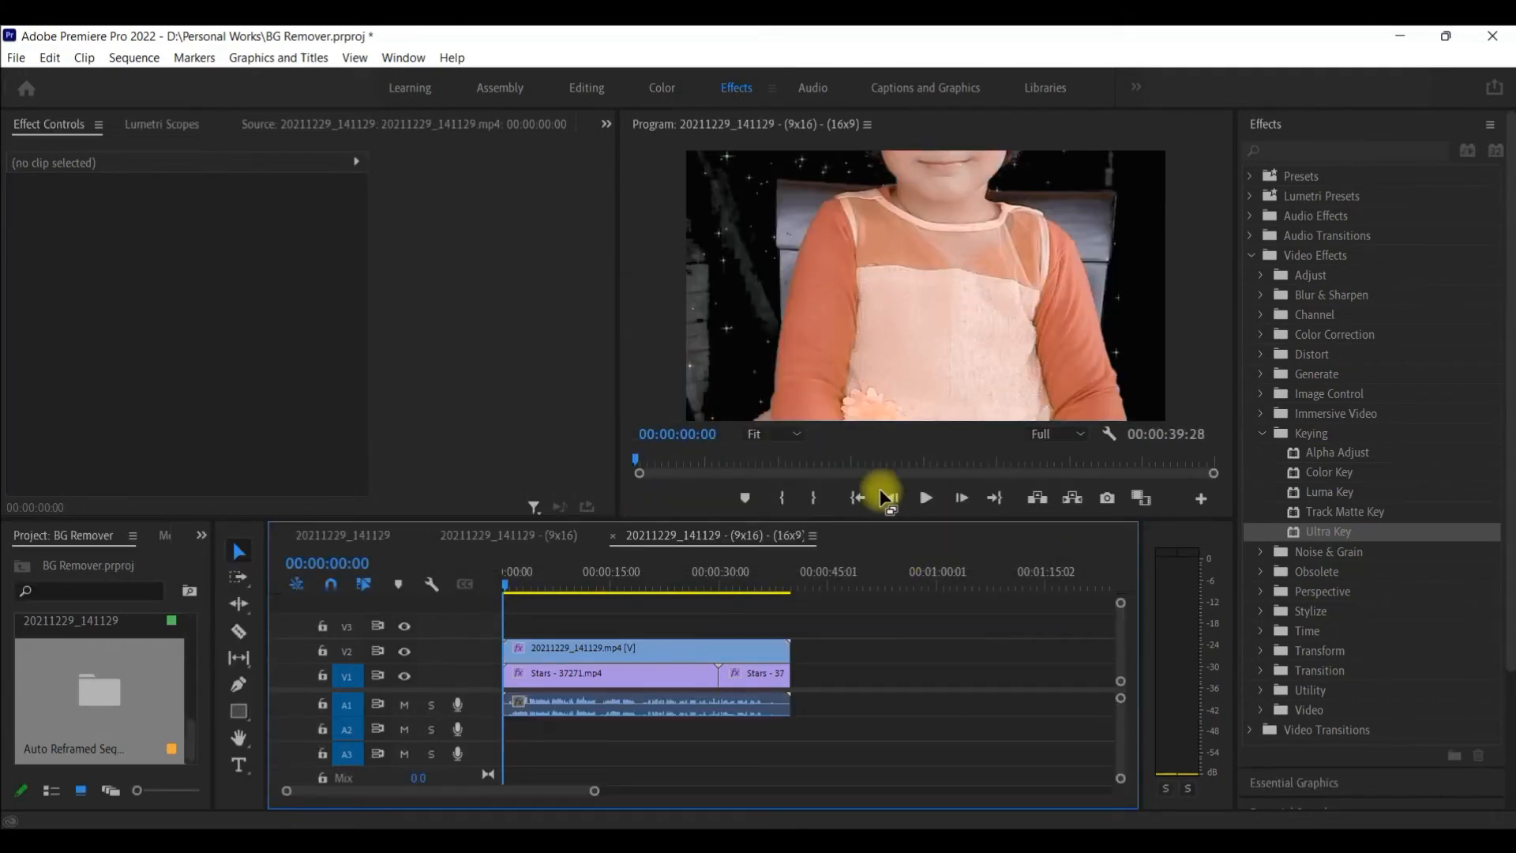
# Play the 16:9 reframed sequence from its start to check the framing.
pyautogui.click(765, 447)
pyautogui.click(772, 450)
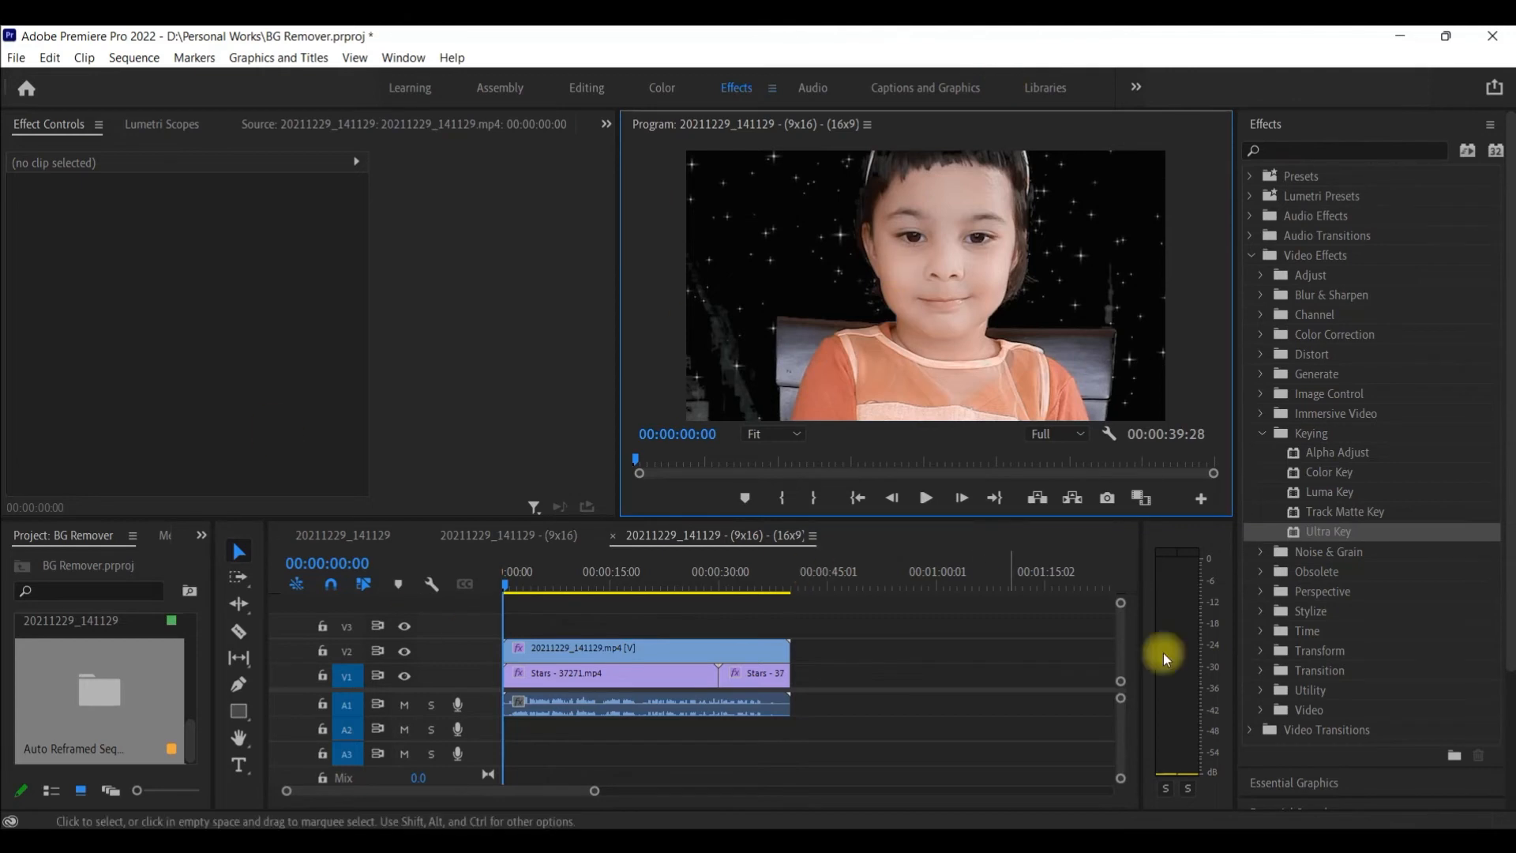
pyautogui.click(928, 498)
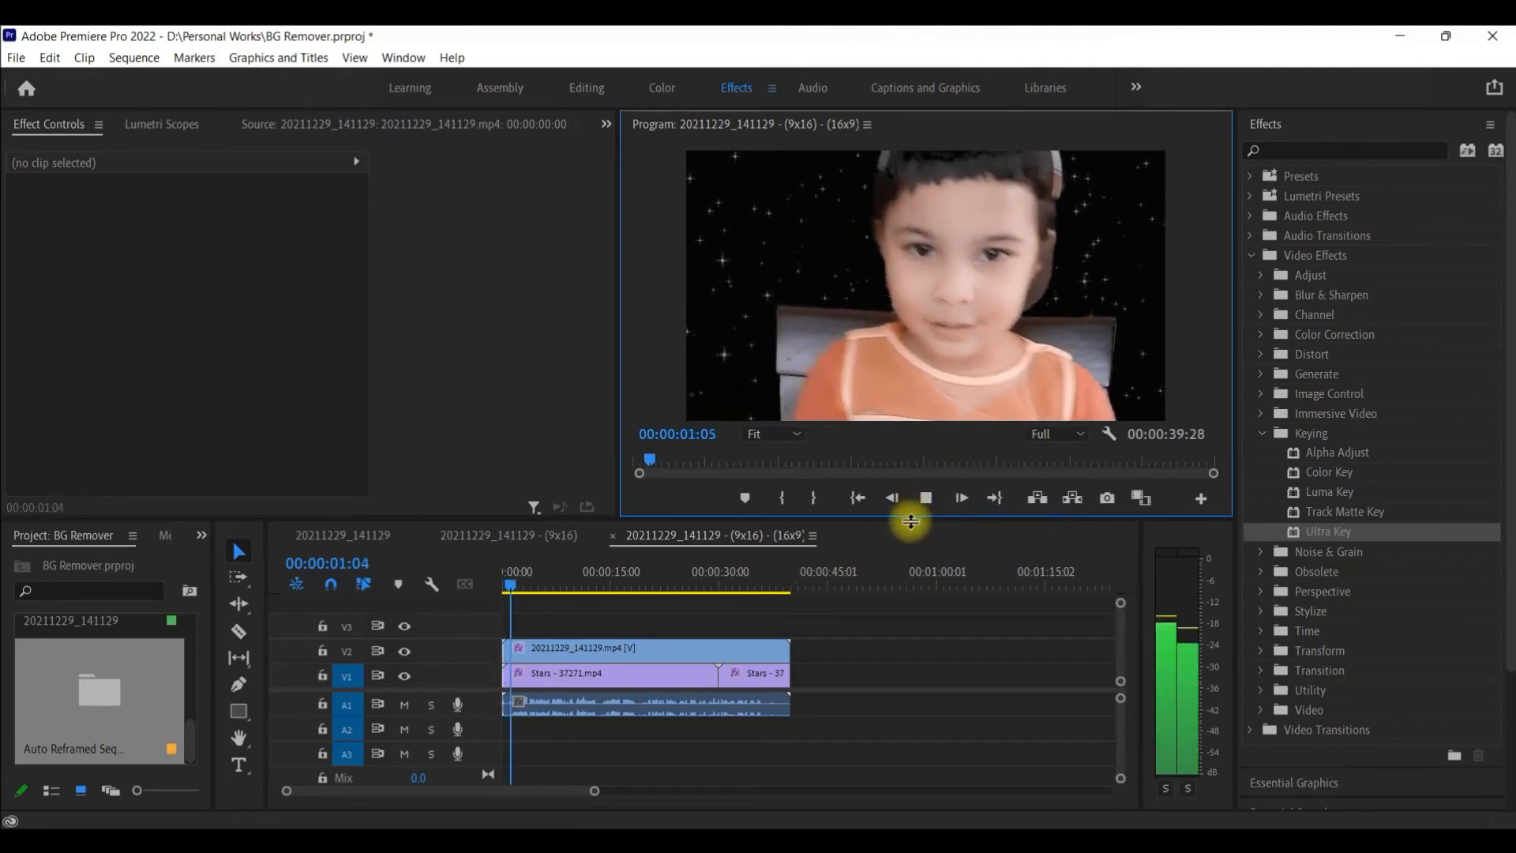